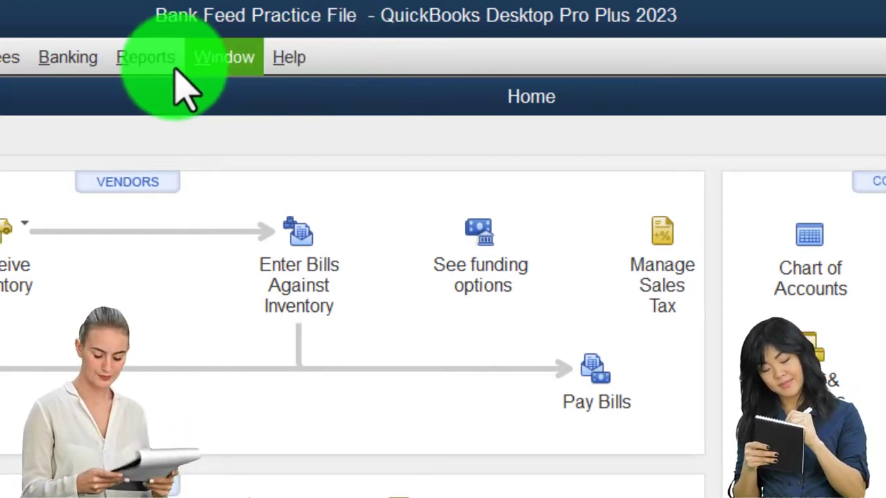
left_click(137, 59)
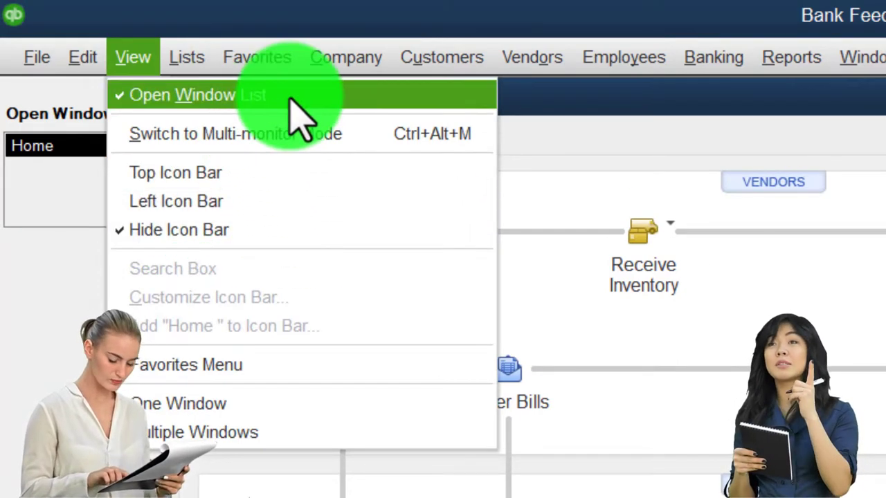
left_click(58, 287)
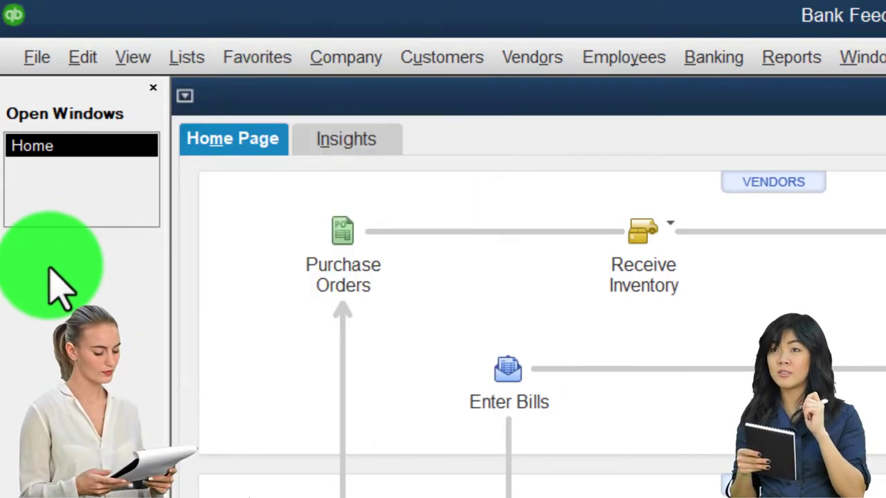
- Open the standard Profit & Loss report for the period 01/01/2022 to 12/31/2022
left_click(791, 57)
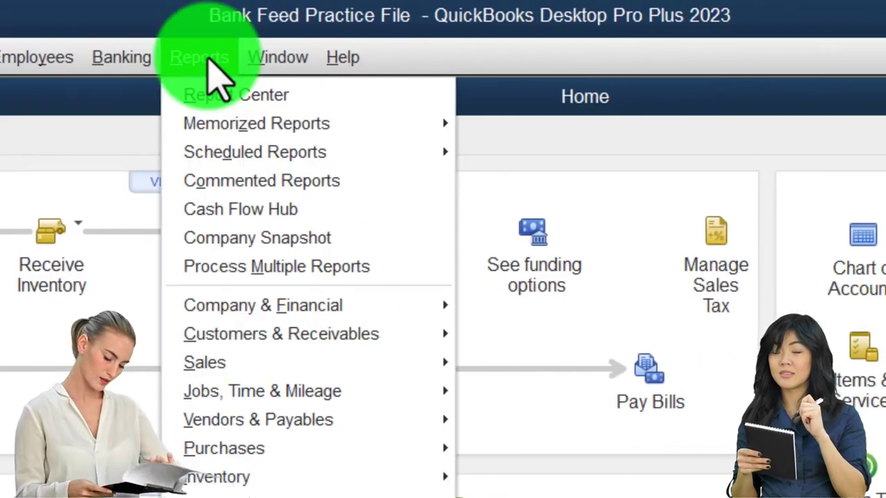
mouse_move(310, 312)
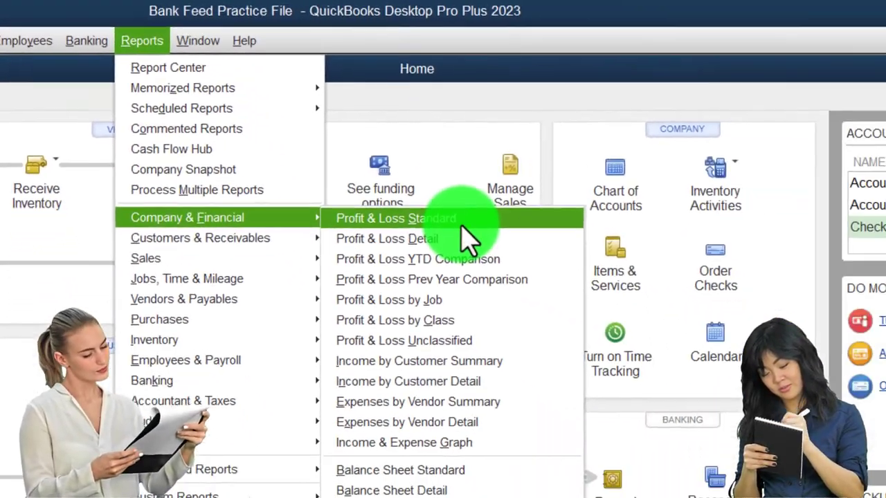
left_click(611, 294)
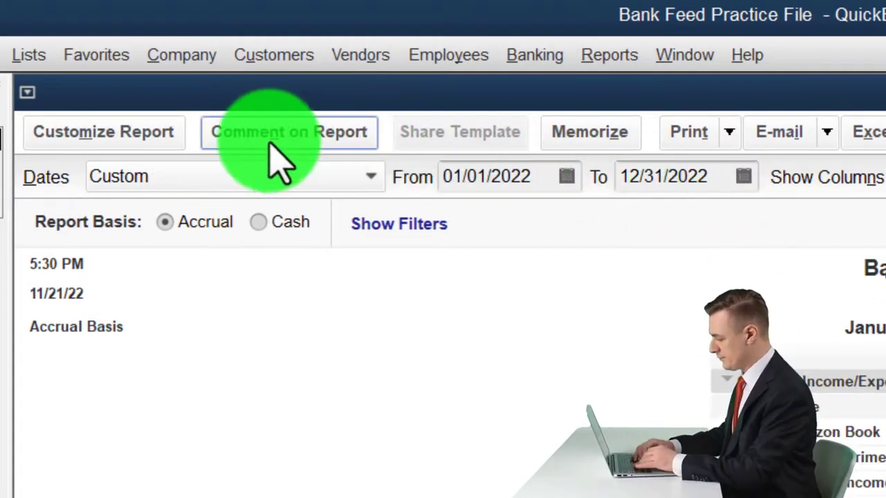
- Customize the Profit & Loss report's font to size 14, applying the change to all related fonts
left_click(165, 138)
left_click(441, 50)
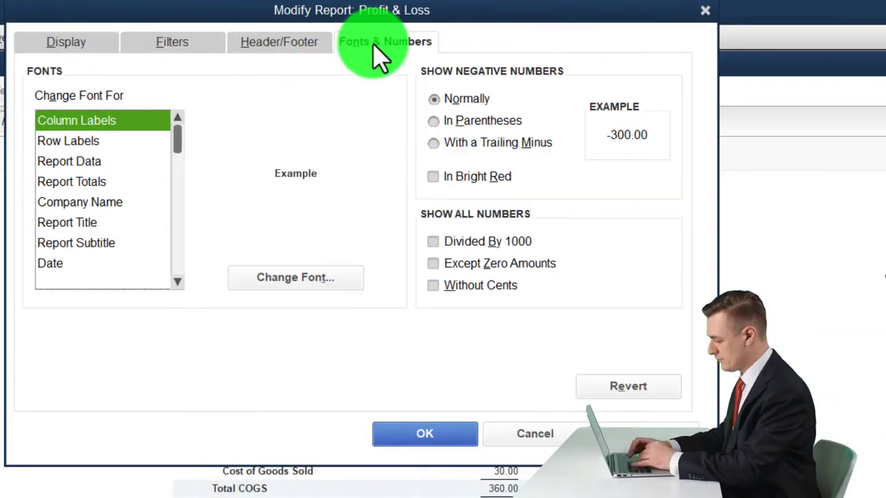
left_click(344, 282)
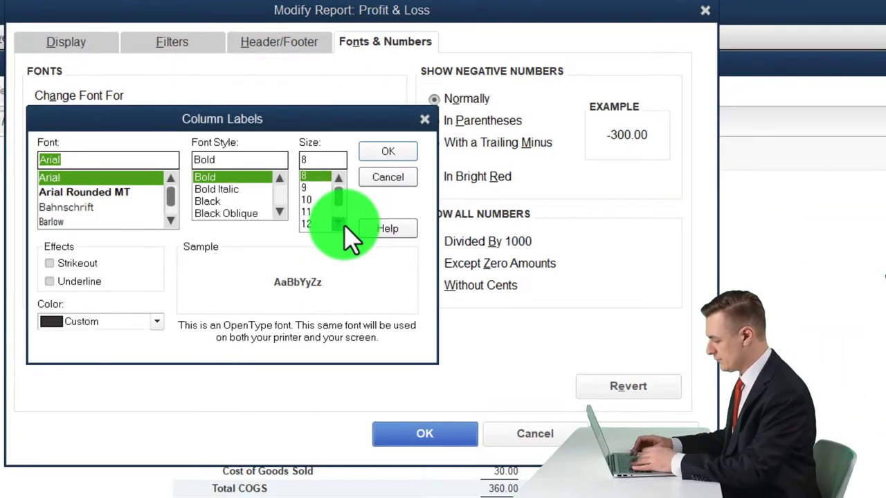
left_click(379, 158)
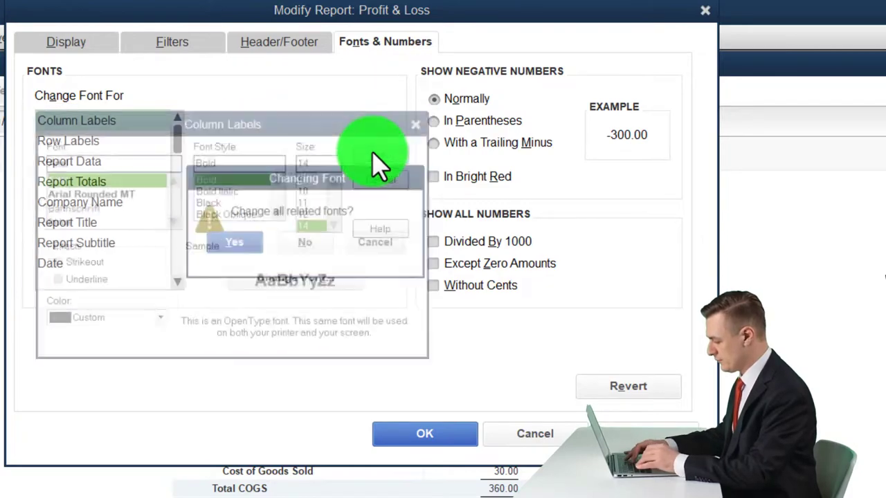
left_click(240, 249)
left_click(387, 446)
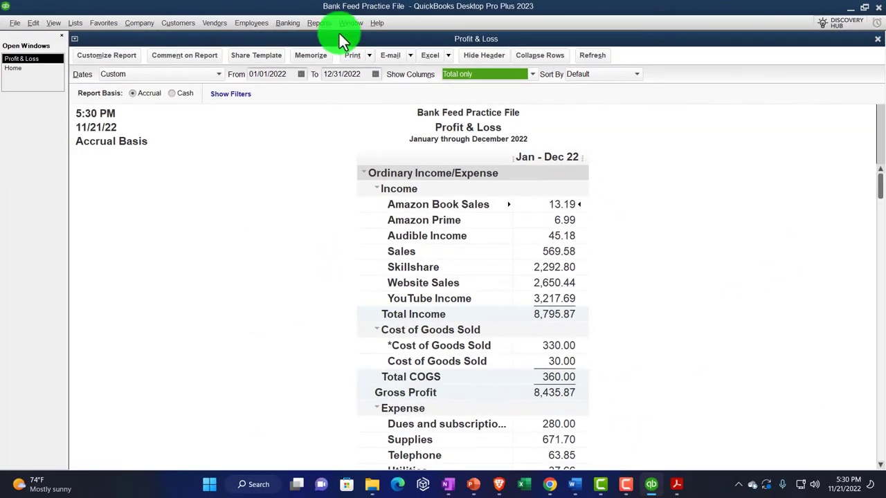
- Open the standard Balance Sheet report and customize its date range to 01/01/2022 through 12/31/2022
left_click(318, 23)
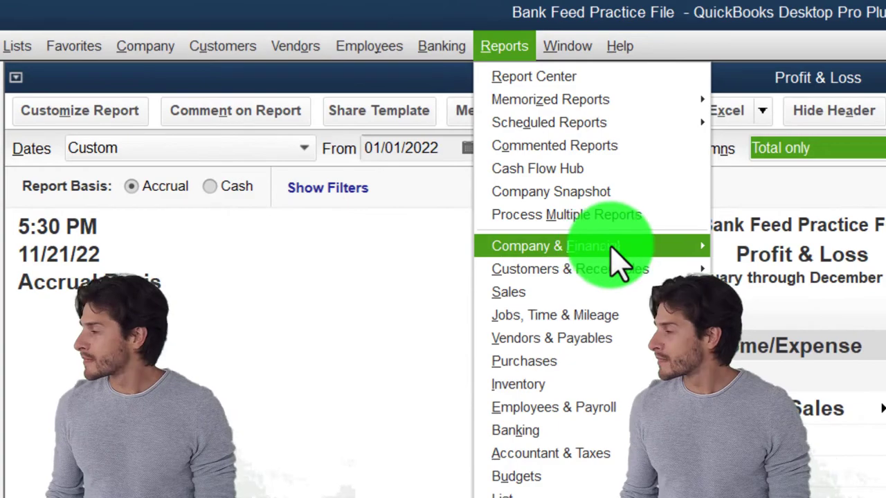
mouse_move(369, 122)
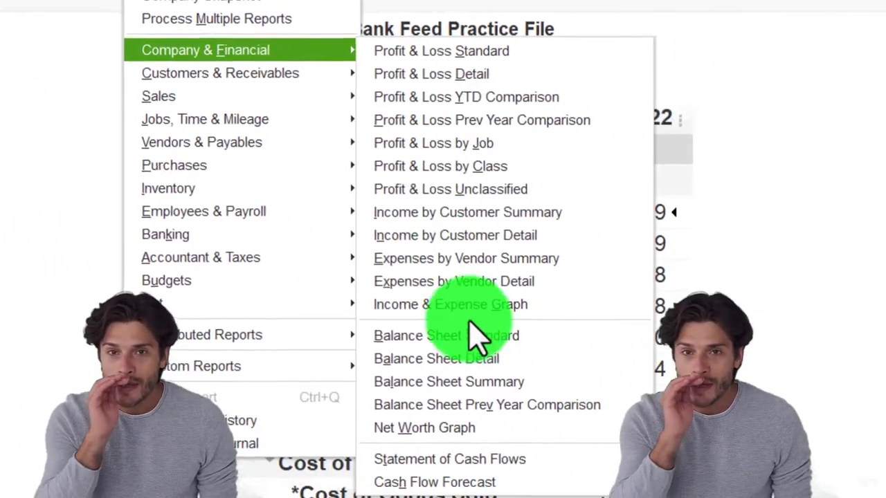
left_click(545, 340)
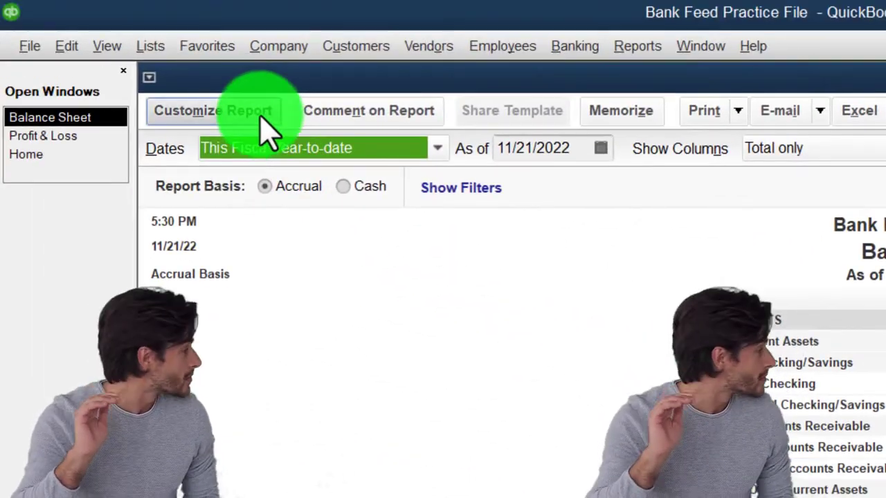
left_click(266, 124)
key("Tab")
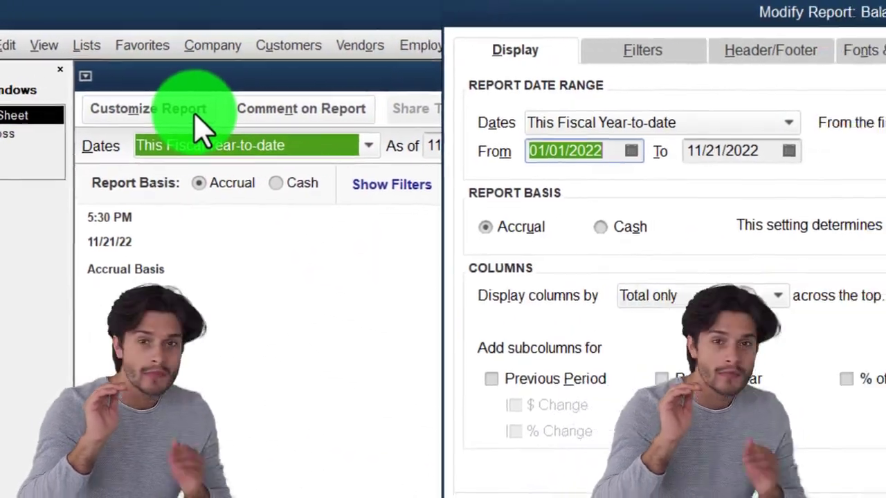
type("0101")
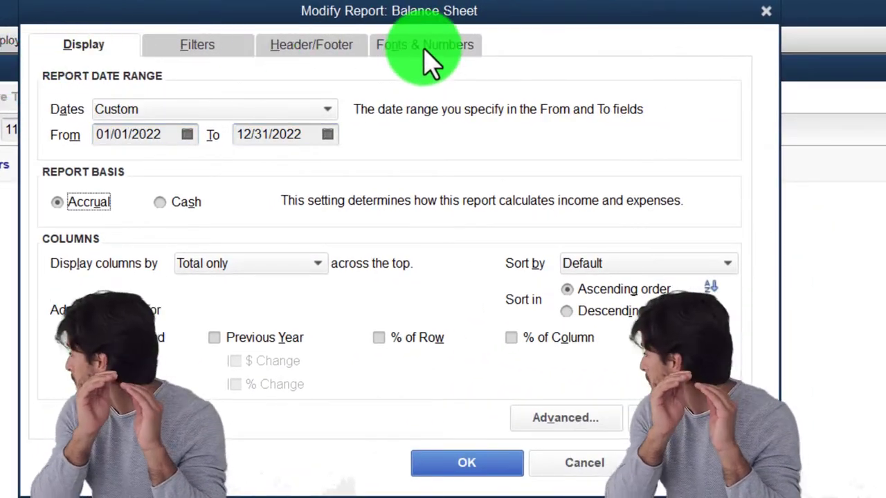
- Set the Balance Sheet's column label font to size 14, apply it to all related fonts, and accept the report changes
left_click(425, 47)
left_click(385, 296)
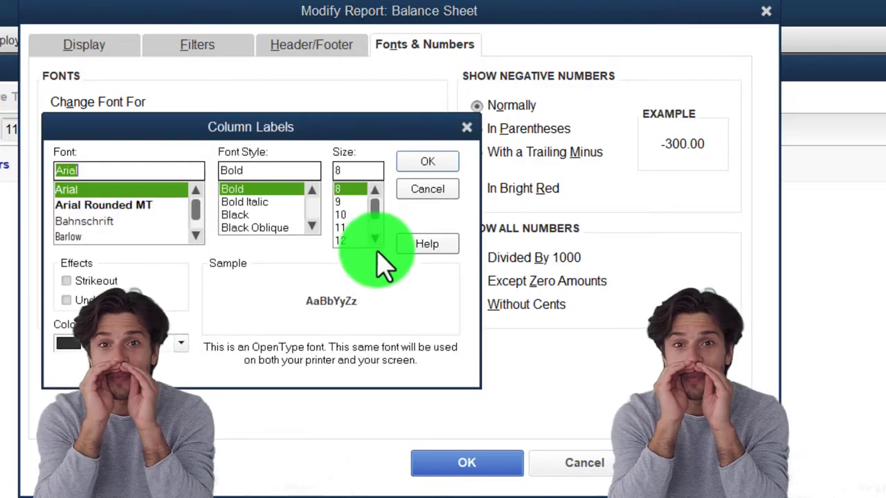
left_click(346, 240)
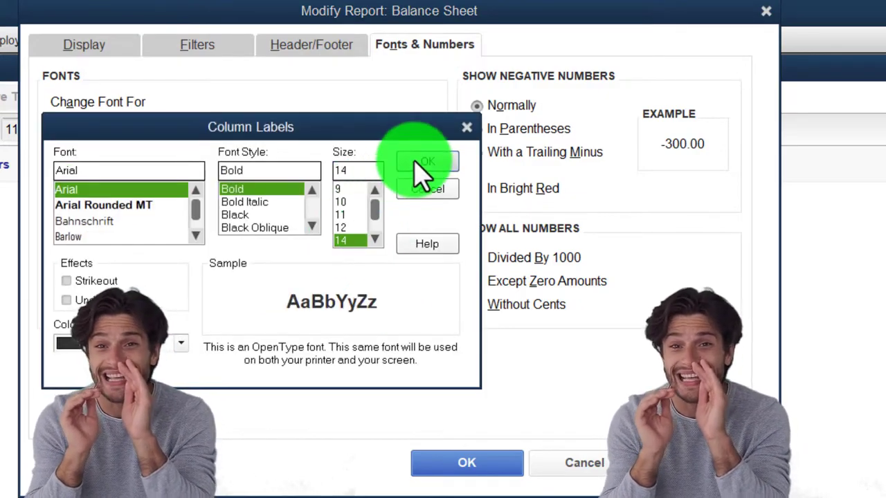
left_click(419, 161)
left_click(266, 258)
left_click(466, 462)
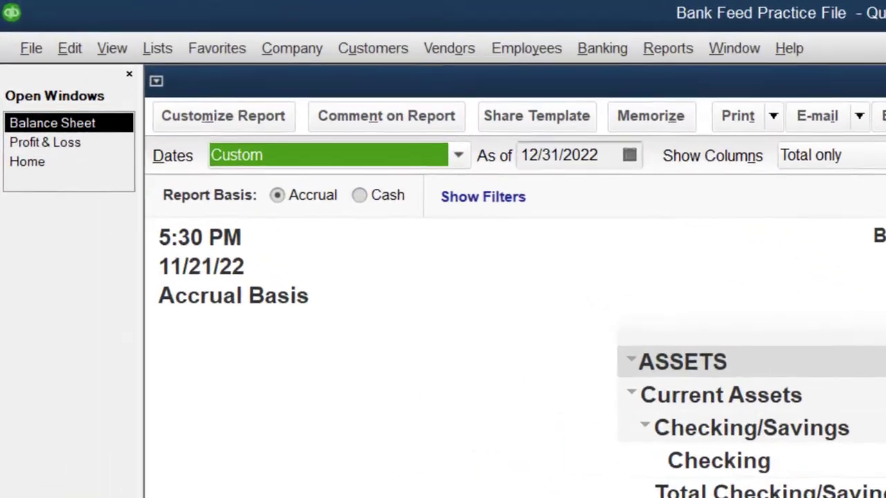
- Open the Bank Feeds Center and select the Credit Card account
left_click(698, 50)
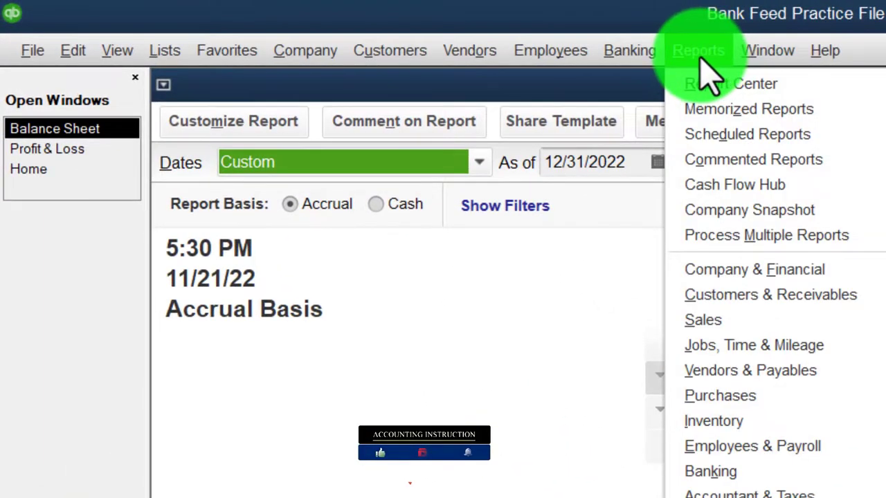
left_click(636, 52)
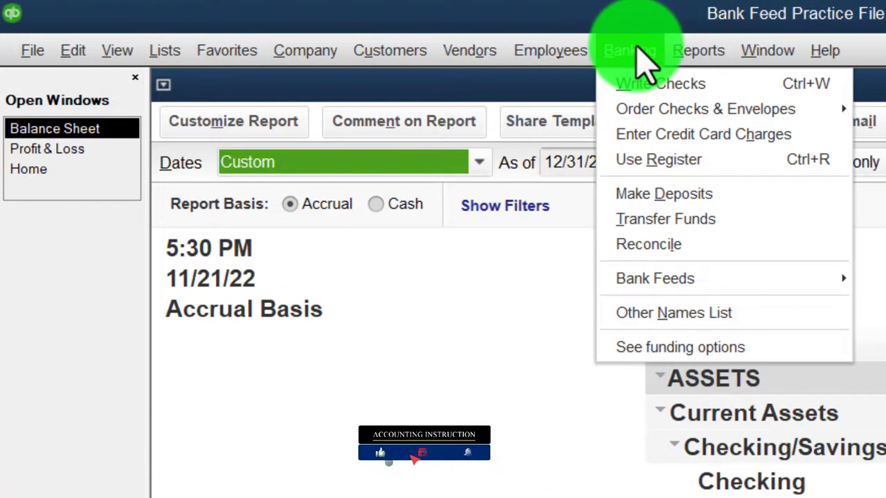
mouse_move(743, 285)
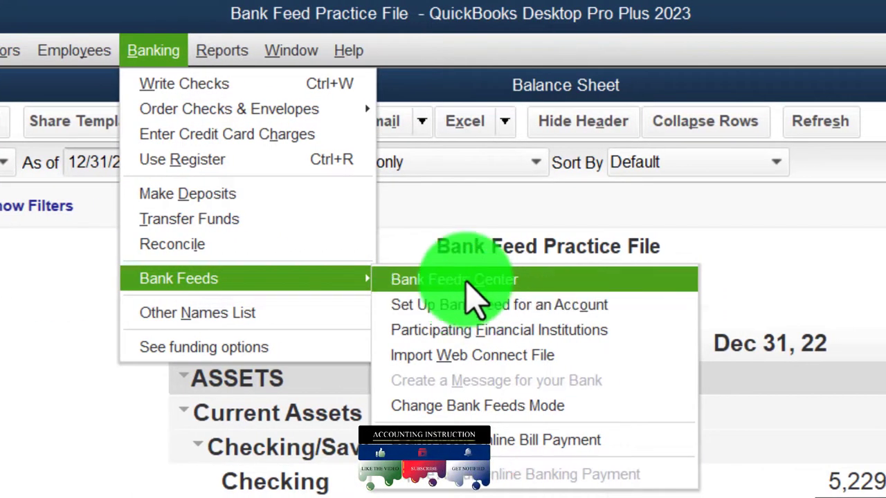
left_click(467, 284)
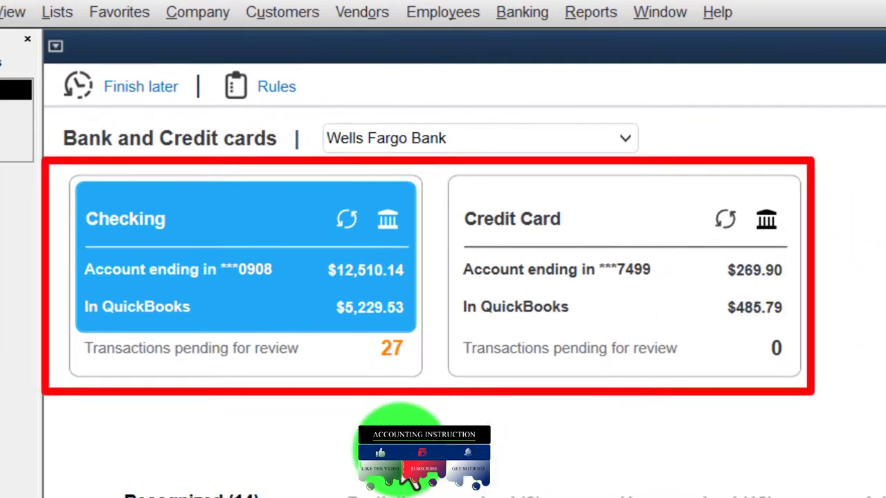
left_click(536, 372)
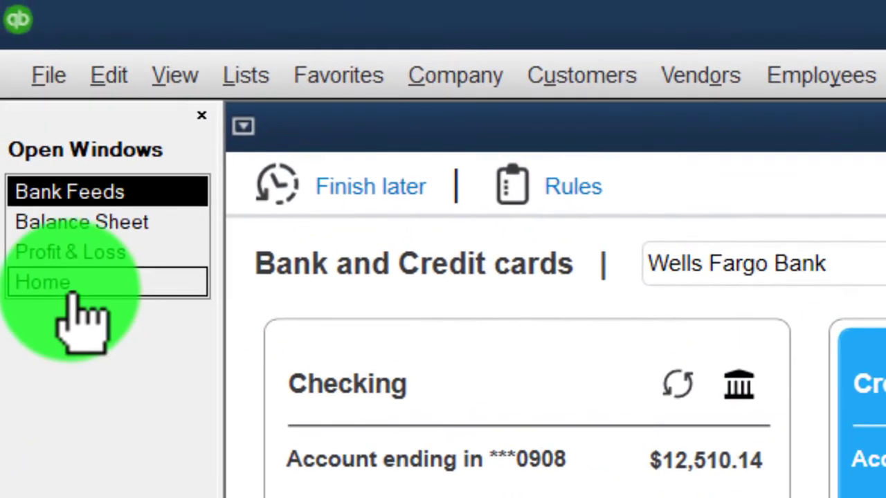
- Return to the Balance Sheet report and set its as-of date to 08/31/2022
left_click(50, 275)
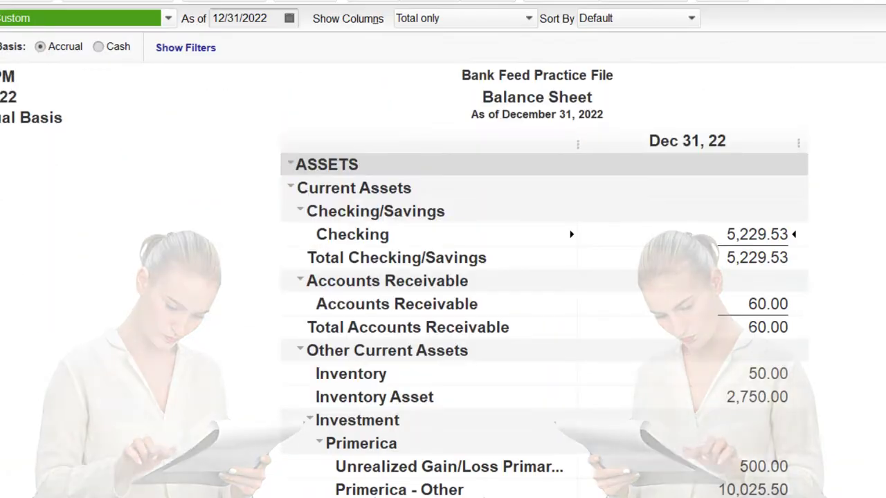
scroll(424, 298, "down", 10)
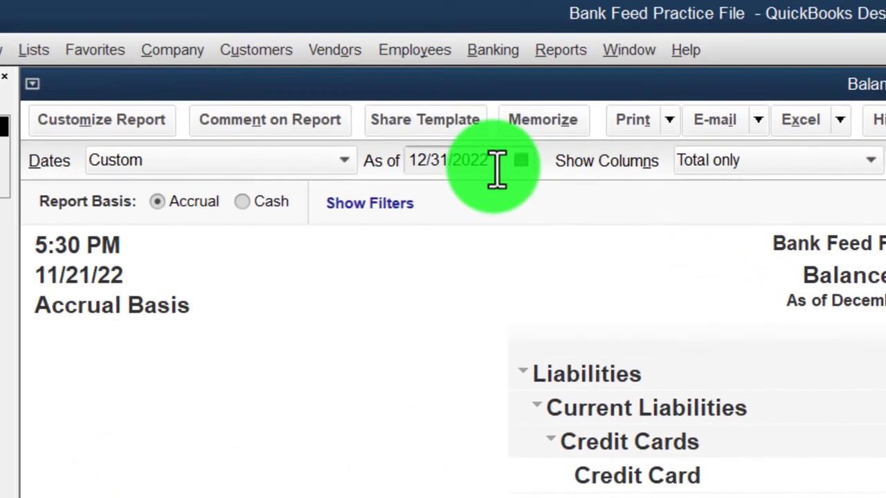
left_click(496, 166)
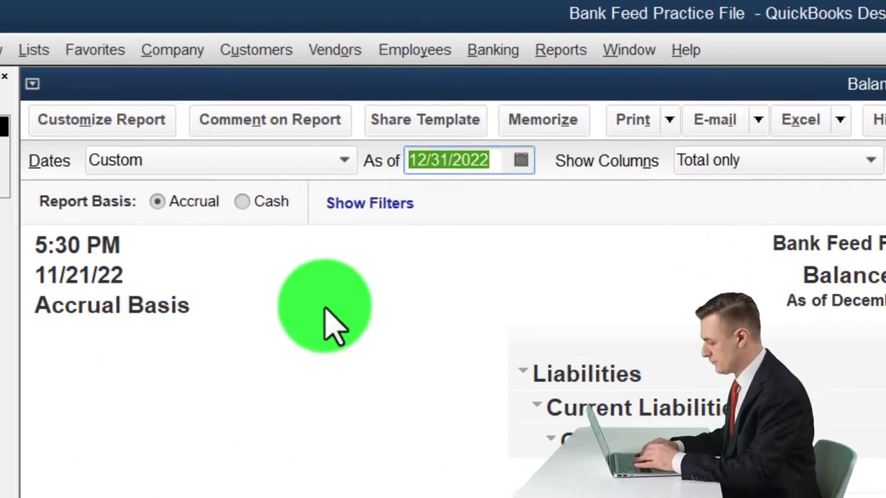
type("0831")
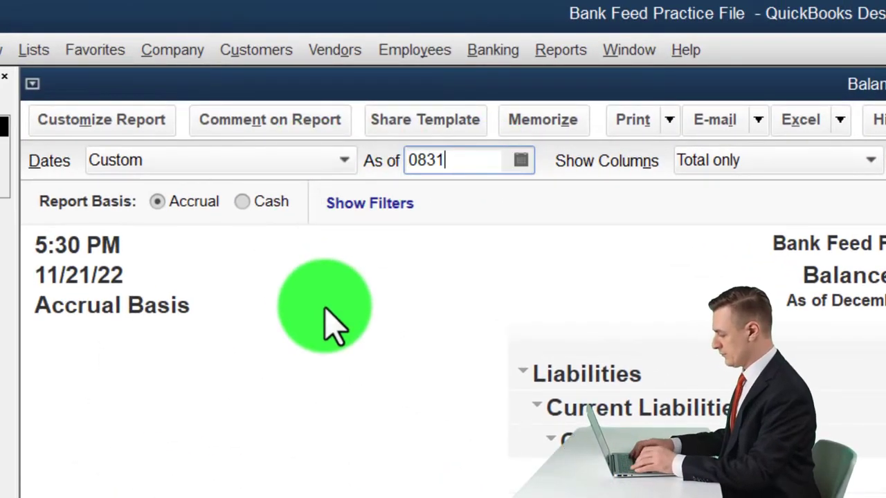
key("Tab")
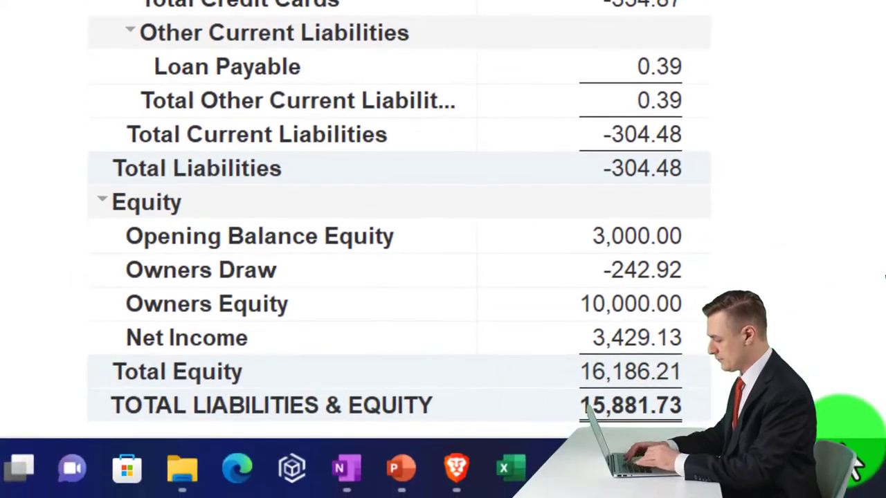
- Switch to the Credit Card.pdf statement in Acrobat Reader and place the Calculator over it to check the August balances
key("alt+Tab")
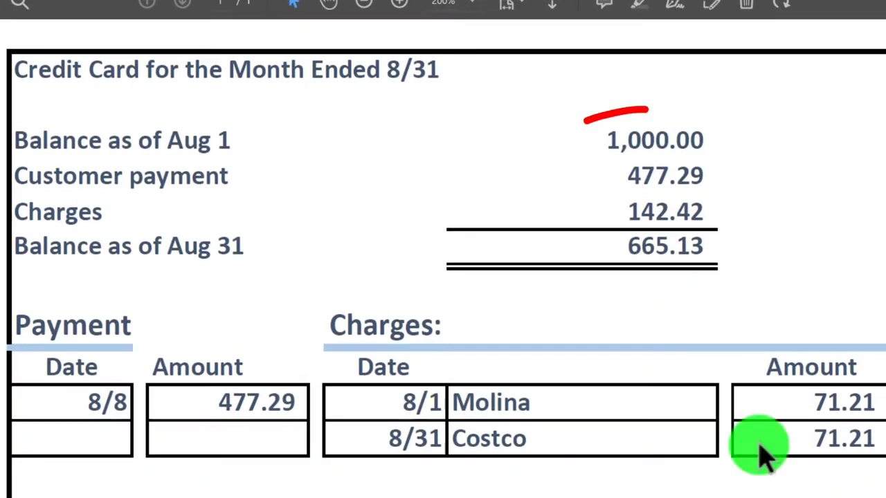
left_click_drag(647, 109, 733, 147)
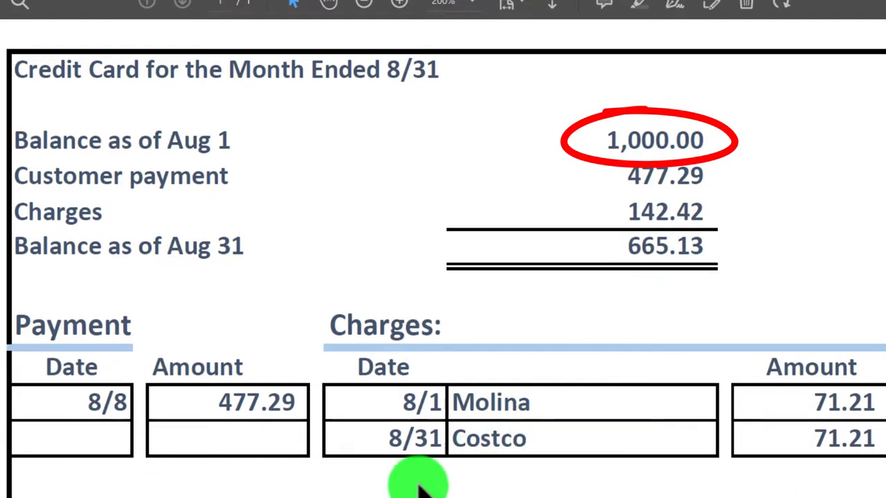
left_click(253, 484)
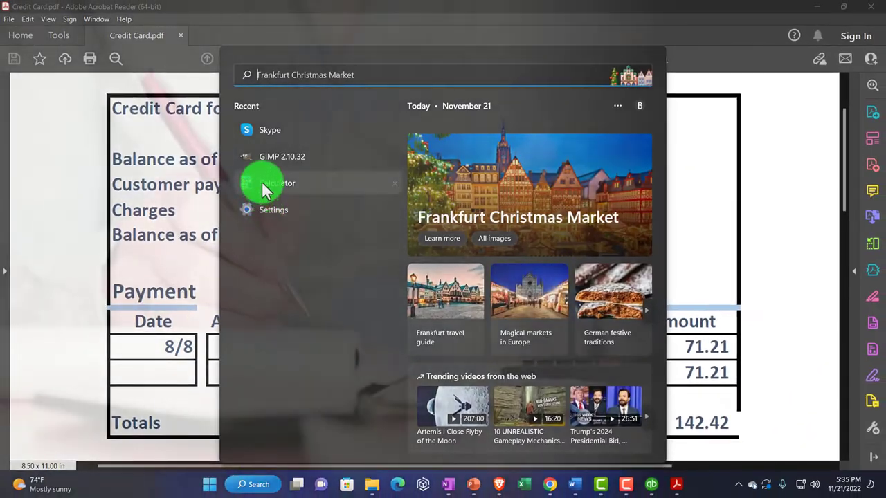
left_click(266, 187)
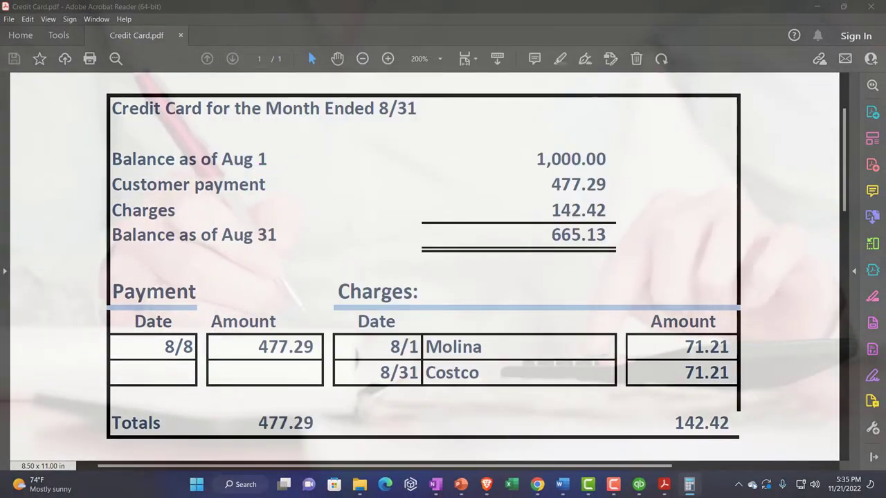
left_click_drag(747, 174, 696, 118)
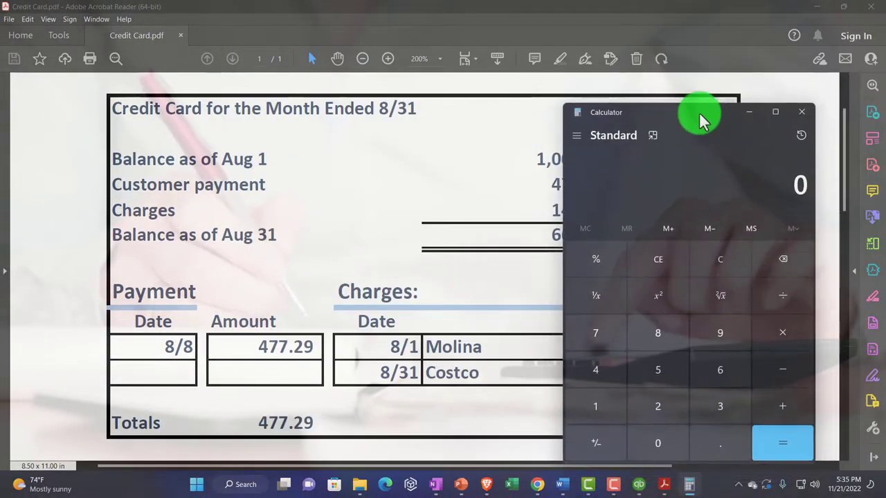
left_click(640, 135)
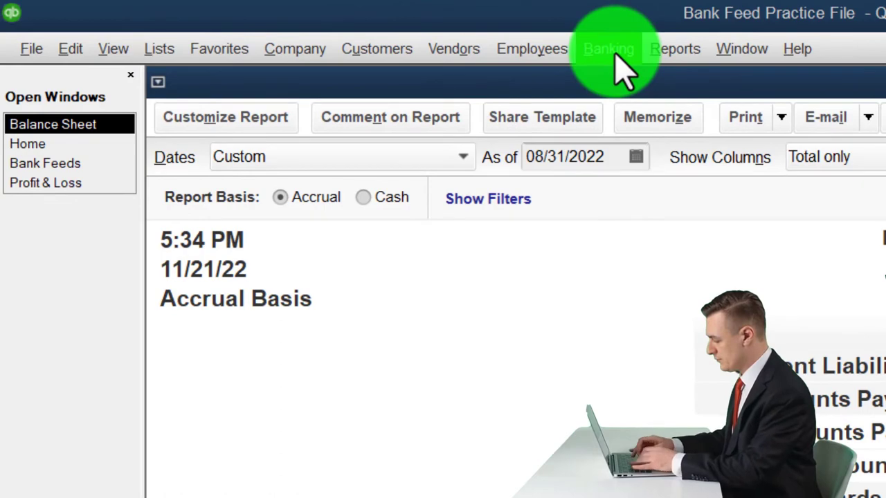
left_click(608, 49)
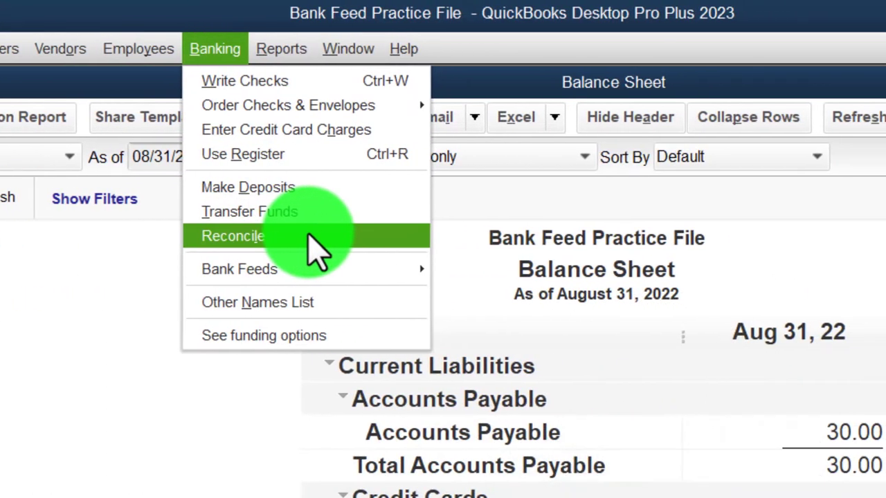
left_click(427, 238)
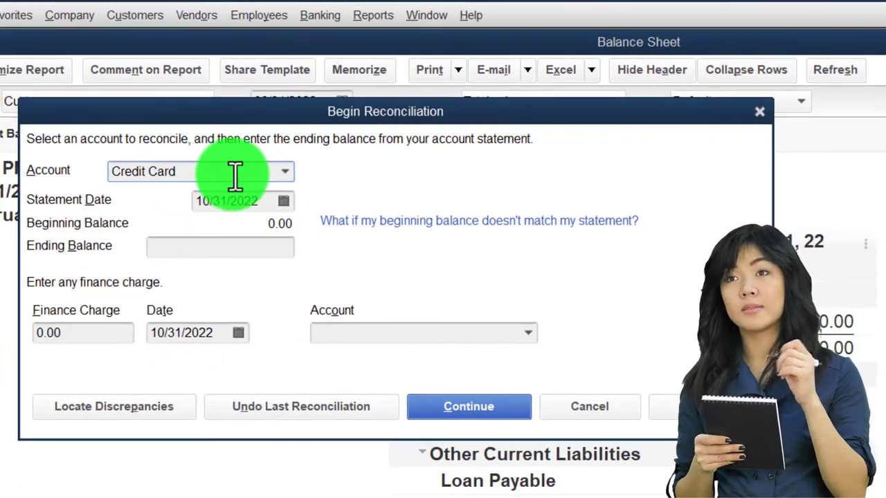
left_click(286, 173)
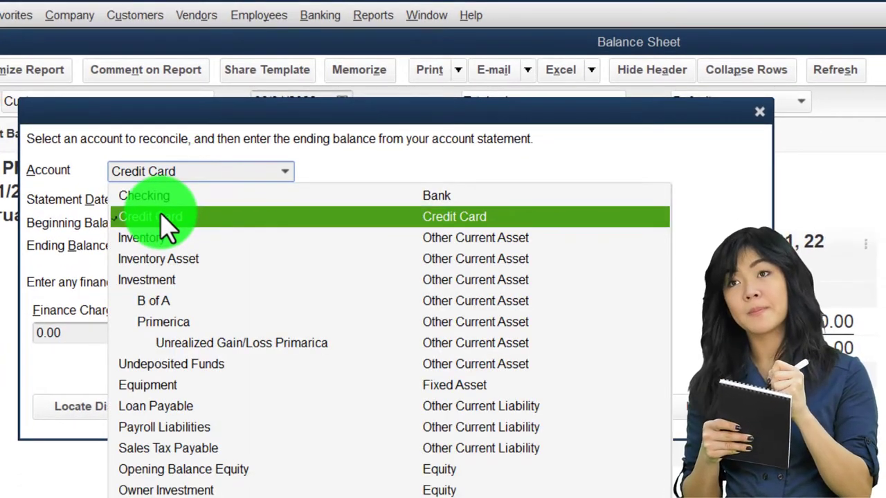
left_click(166, 218)
left_click_drag(263, 203, 210, 201)
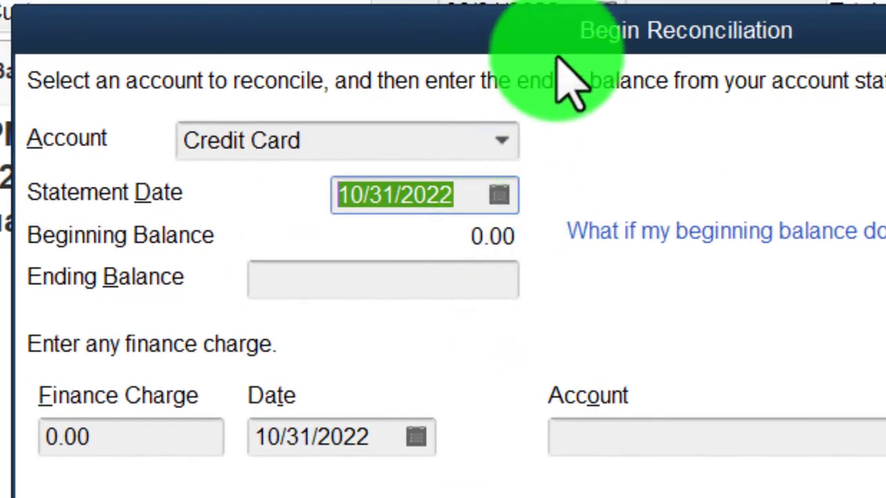
left_click_drag(512, 62, 885, 79)
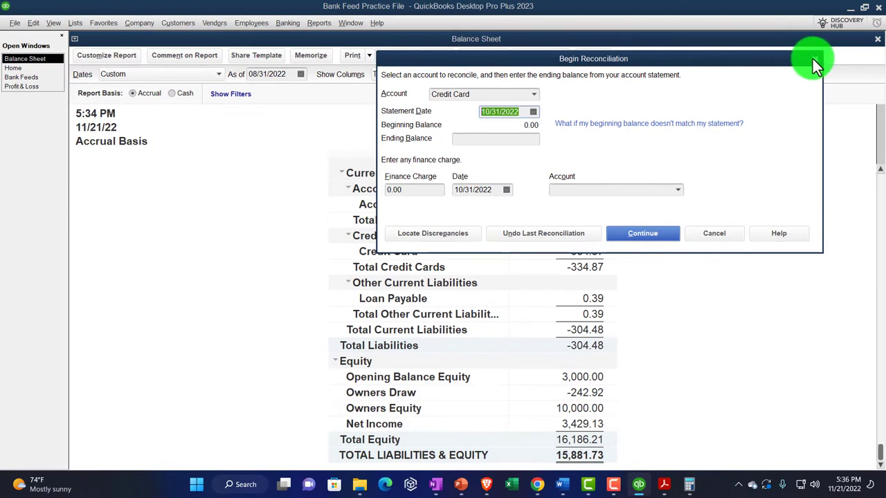
left_click(815, 58)
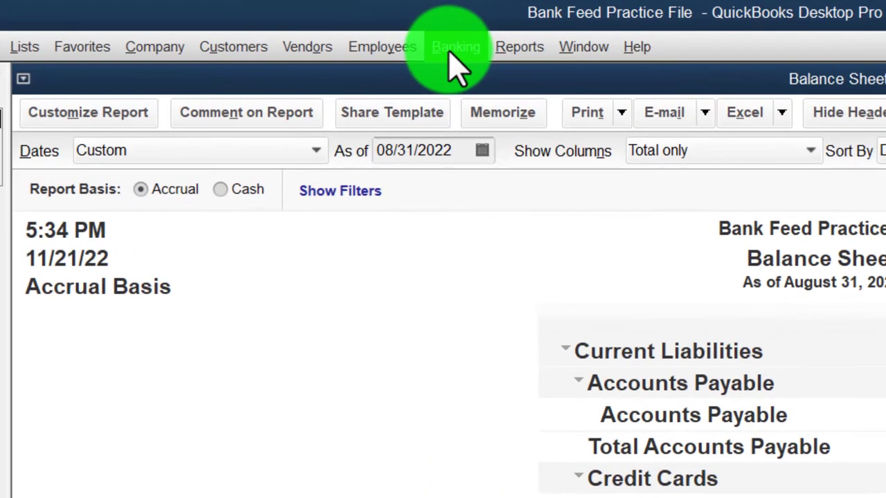
- Open the Chart of Accounts and bring up the Credit Card account's edit details for review
left_click(41, 48)
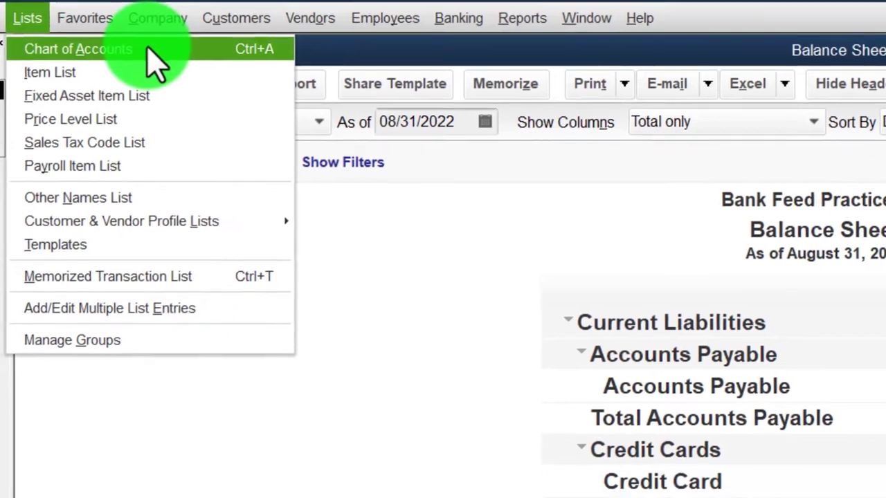
left_click(138, 78)
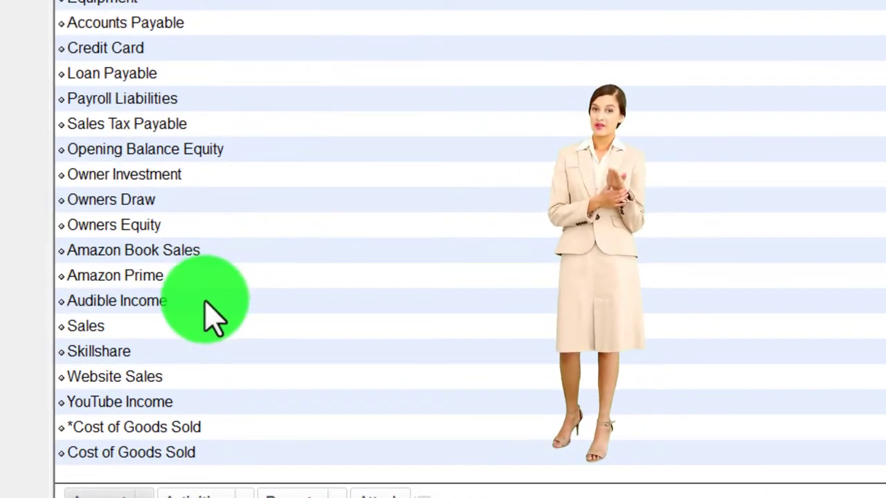
left_click(160, 73)
left_click(164, 49)
right_click(171, 65)
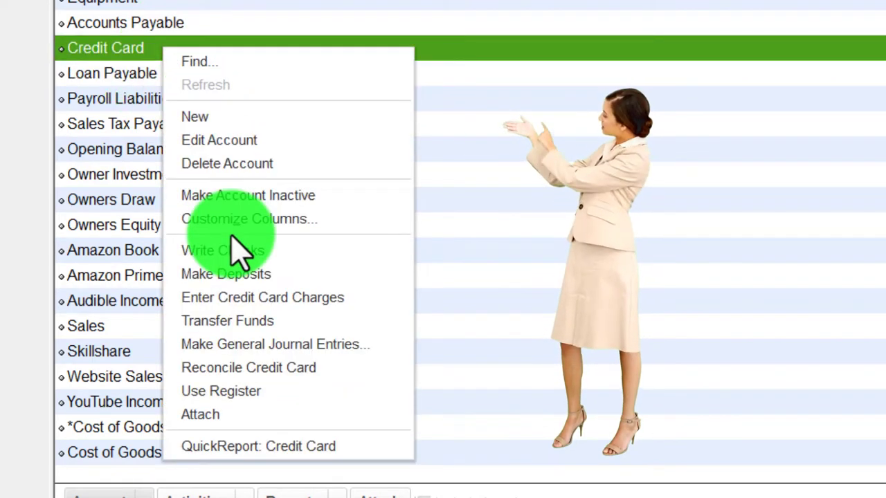
left_click(225, 141)
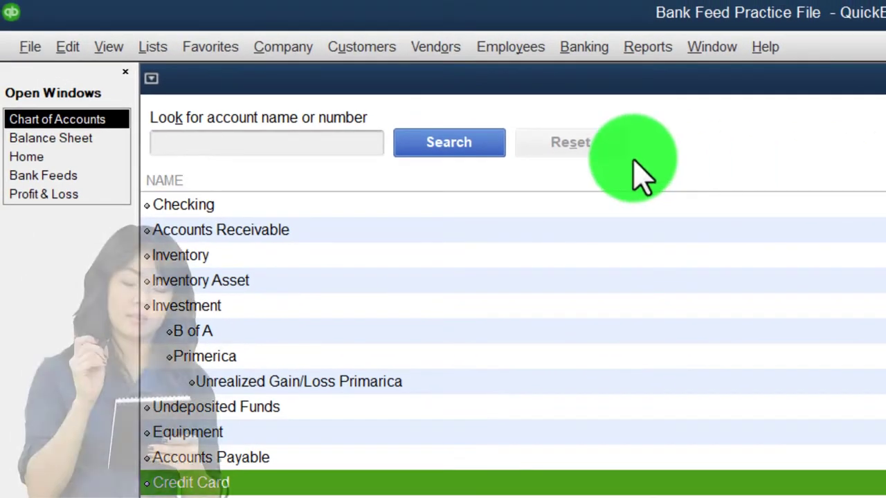
- Start reconciling the Credit Card account with a statement date of 08/31/2022
left_click(578, 52)
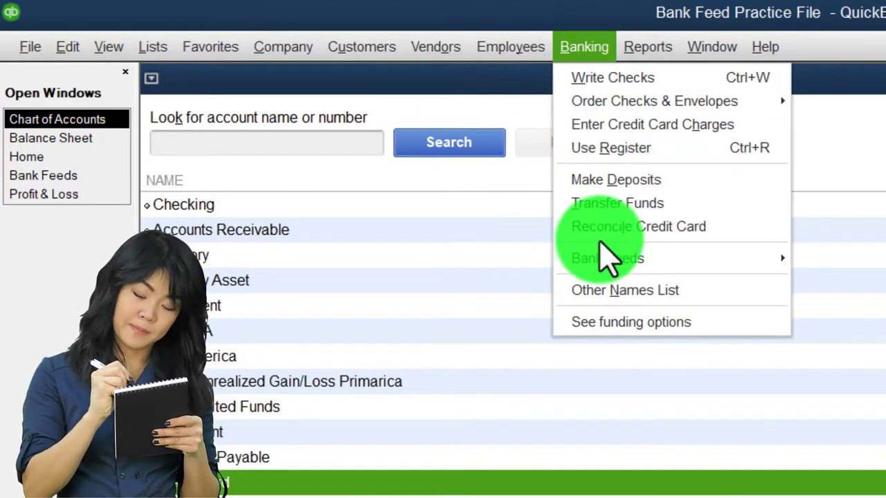
left_click(689, 231)
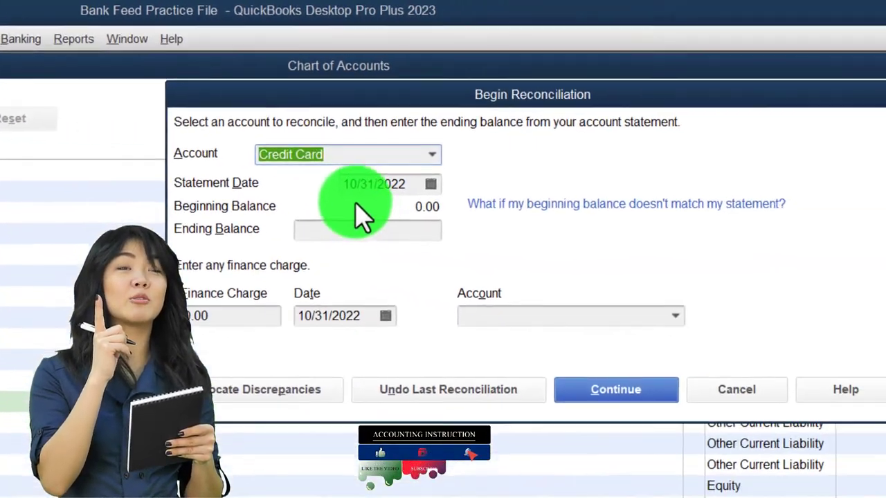
key("Tab")
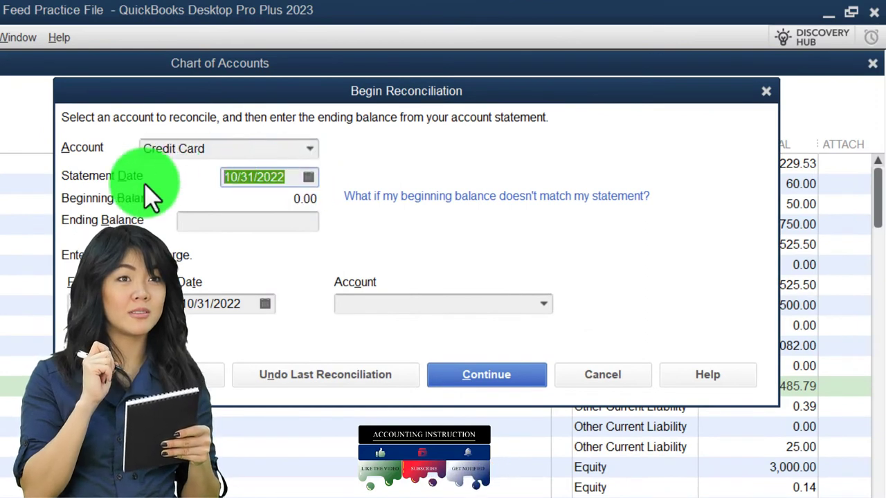
type("0831")
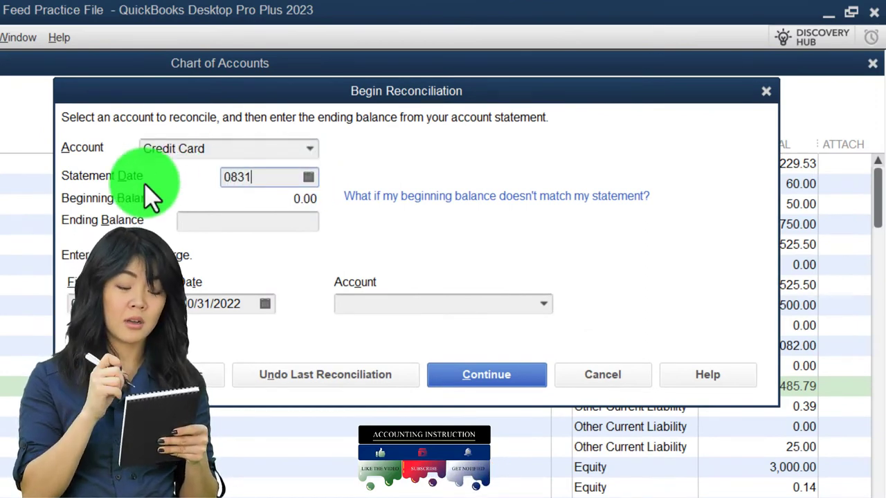
key("Tab")
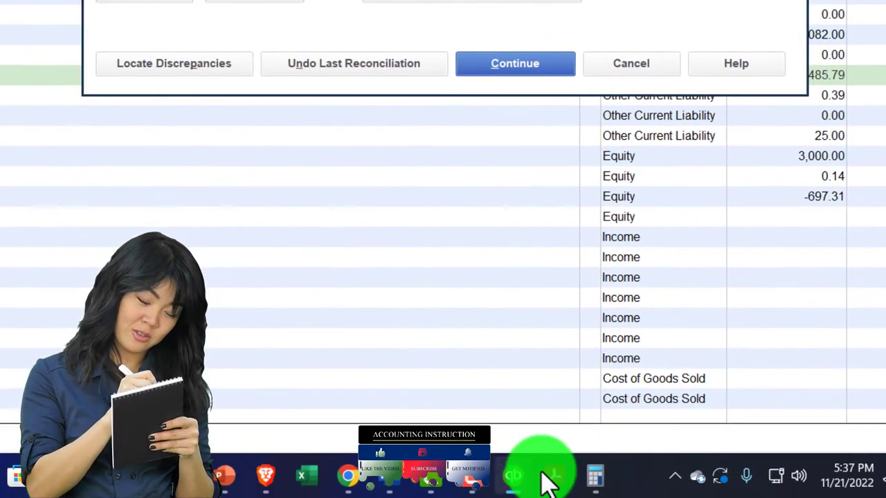
- Enter the statement's ending balance of 665.13, and continue to the reconciliation with transactions after the statement's end date hidden
left_click(550, 476)
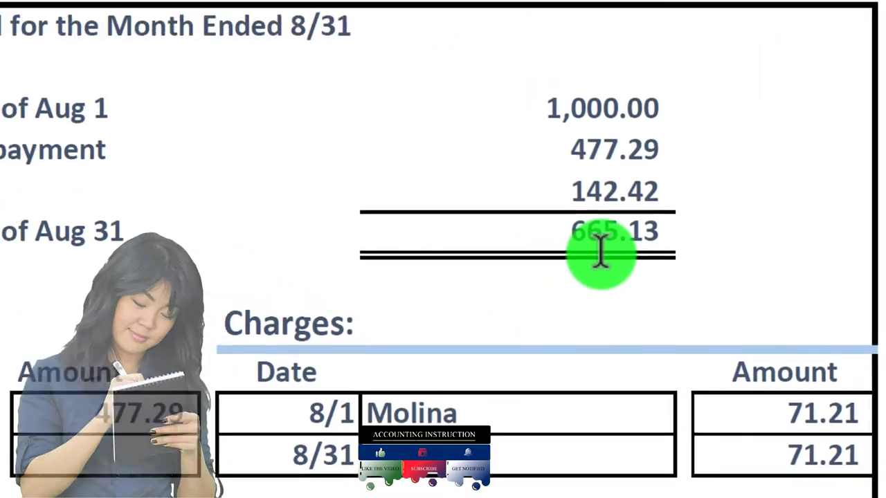
key("alt+Tab")
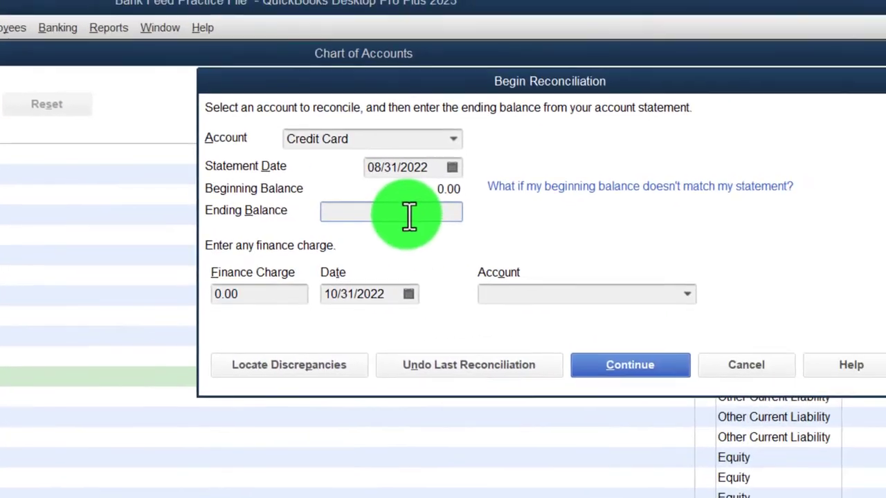
left_click(644, 199)
type("665.13")
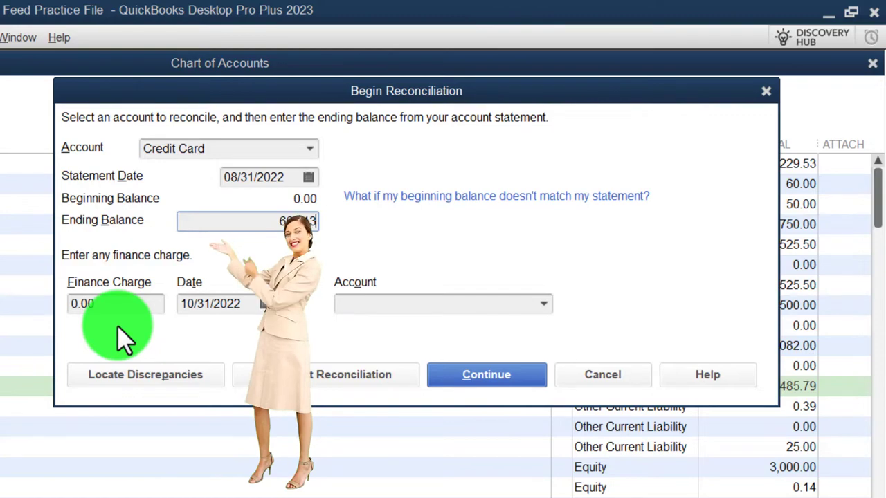
left_click(481, 377)
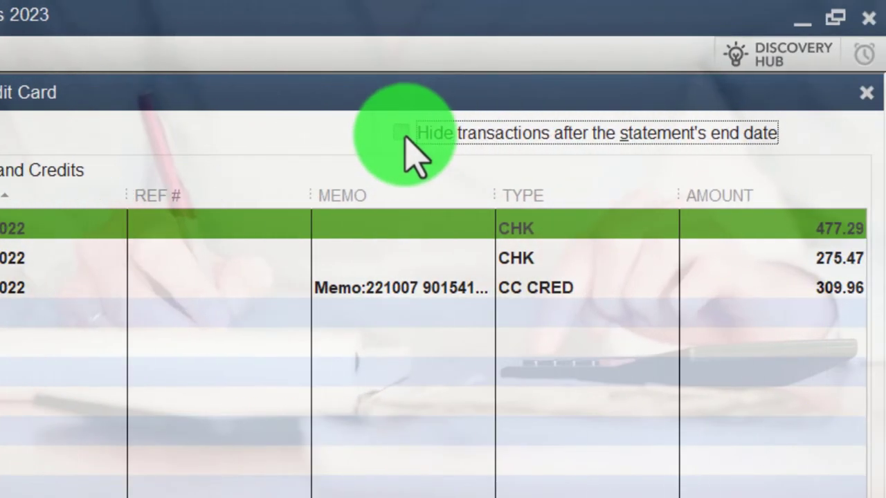
left_click(402, 133)
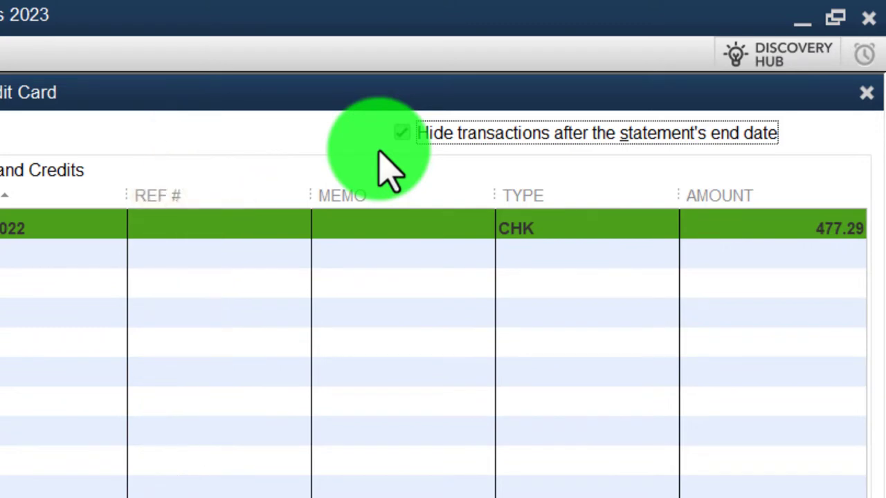
- Examine the Credit Card balance detail behind the August 31 Balance Sheet, and return to the Credit Card reconciliation
left_click(69, 194)
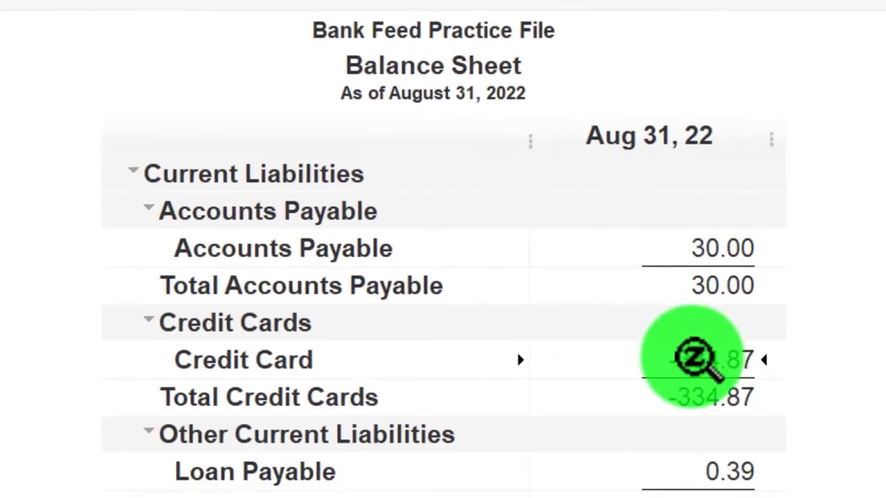
double_click(688, 360)
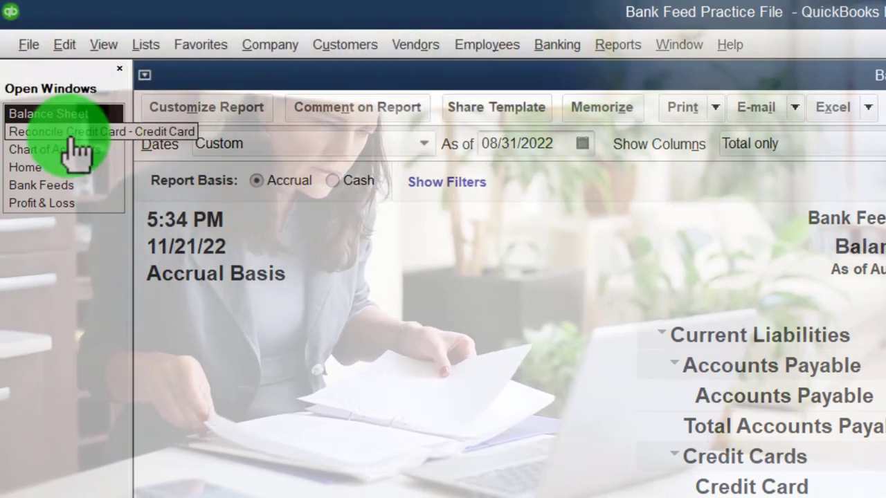
left_click(75, 133)
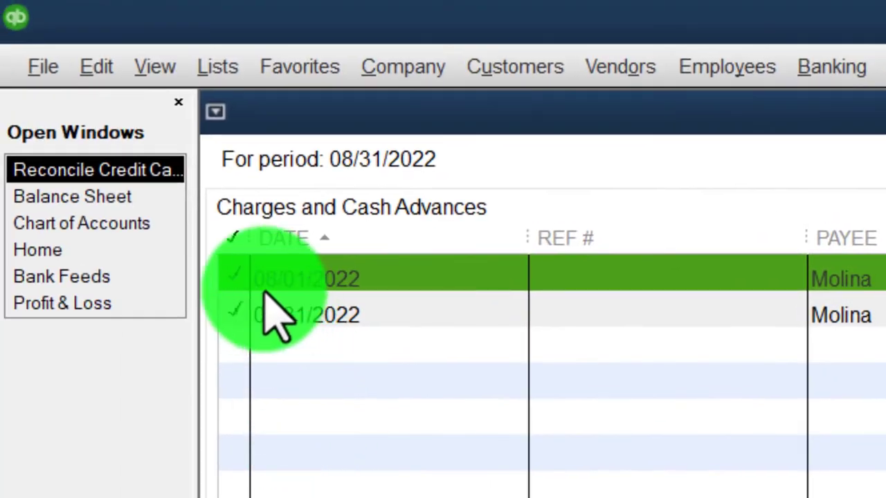
- Check the Molina charges dated 08/01/2022 and 08/31/2022 against the PDF statement and mark both as cleared
left_click(249, 313)
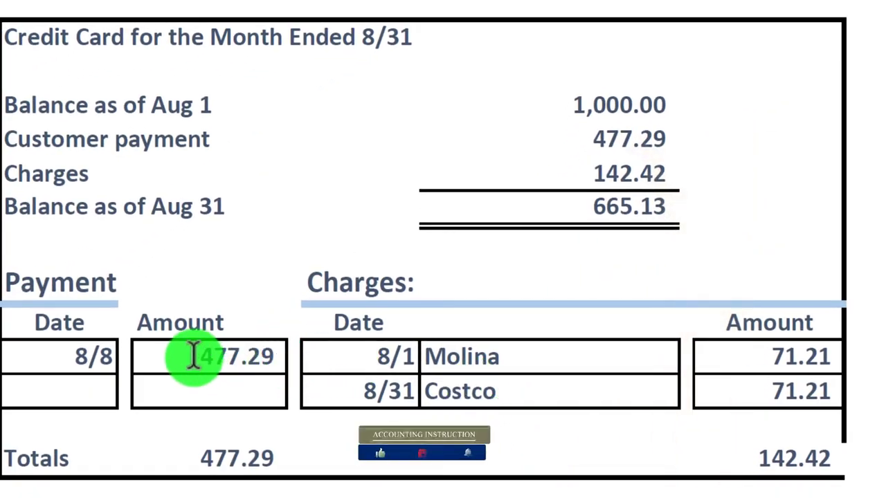
left_click_drag(782, 342, 846, 350)
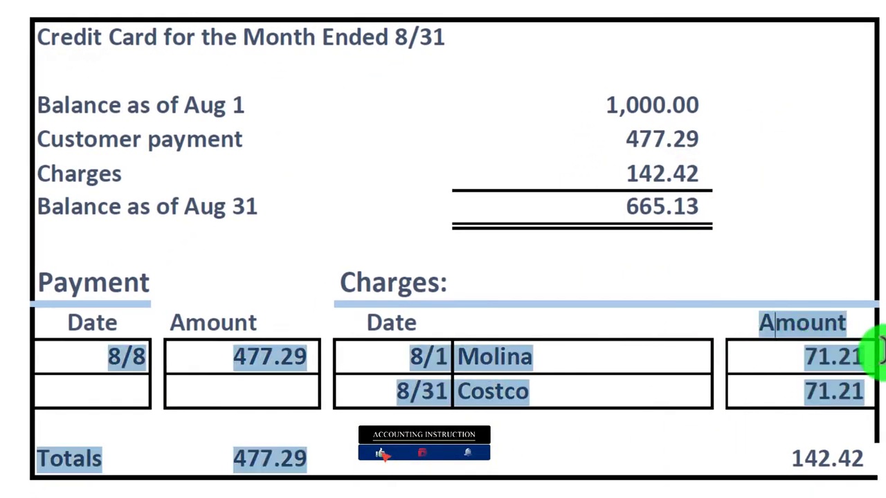
left_click(815, 370)
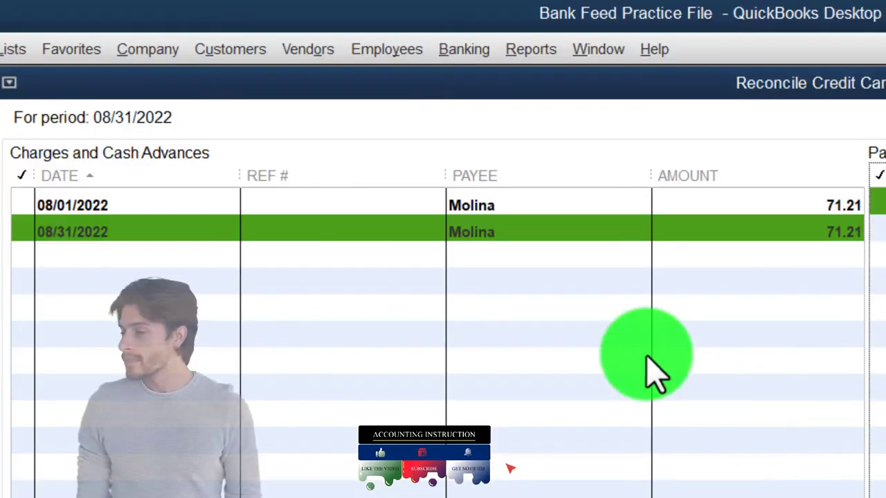
left_click(789, 207)
left_click(790, 233)
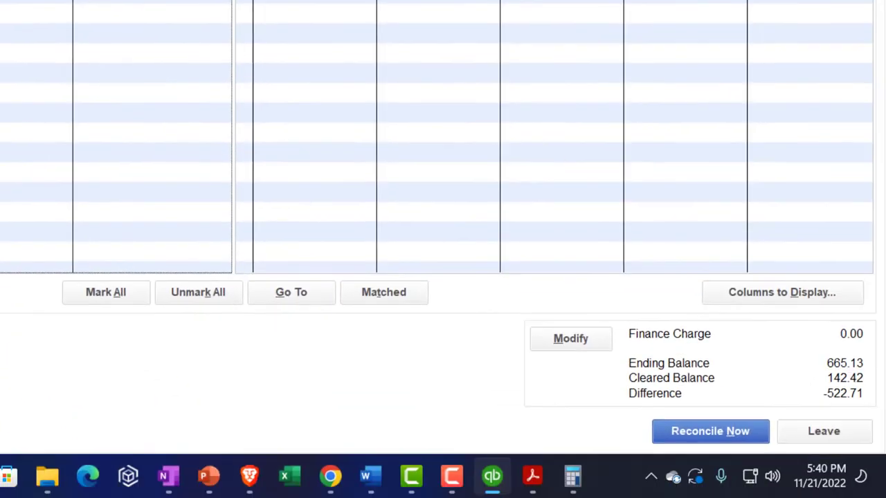
- Compare the reconciliation's payment and balances with the Credit Card PDF statement in Acrobat Reader
left_click(532, 476)
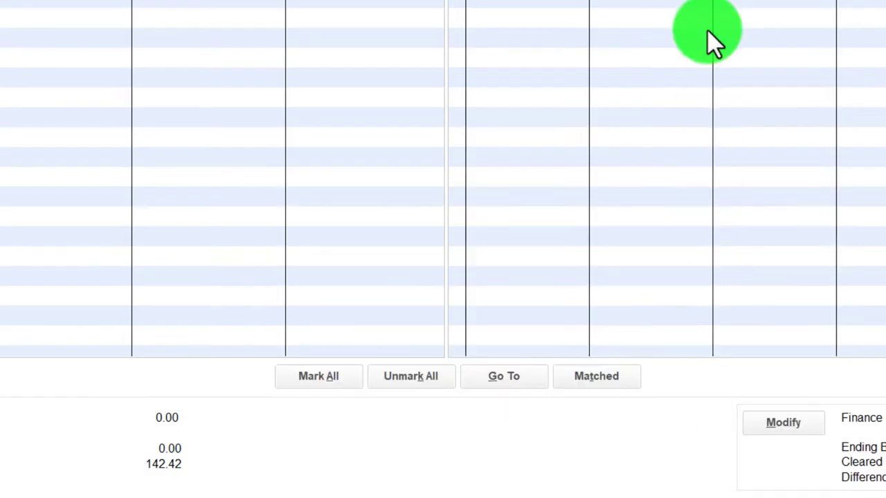
left_click(491, 43)
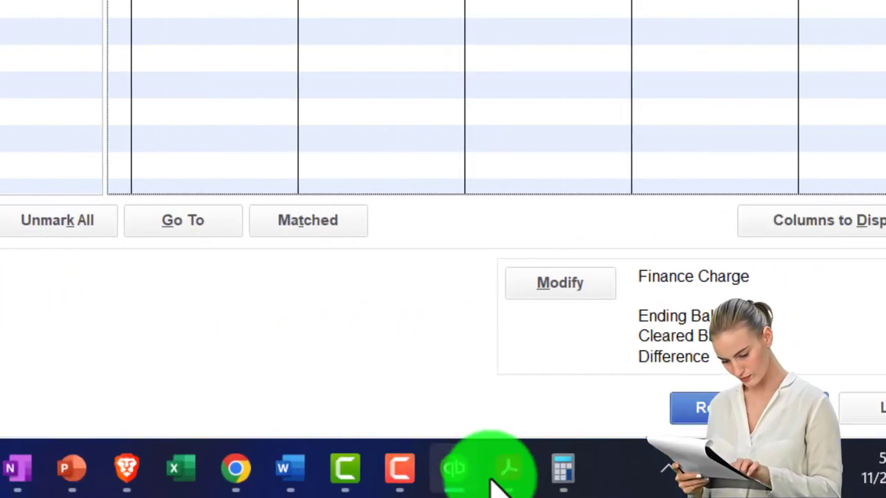
left_click(416, 474)
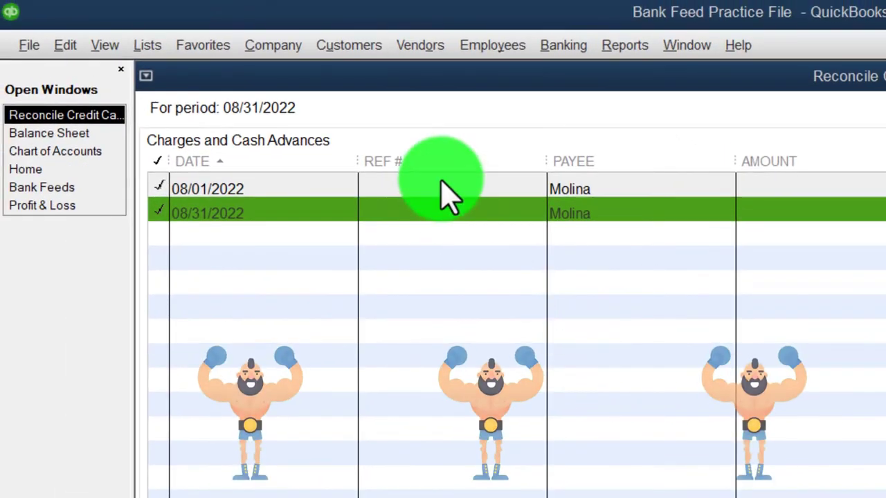
- Open the Credit Card account's register from the Chart of Accounts
left_click(154, 45)
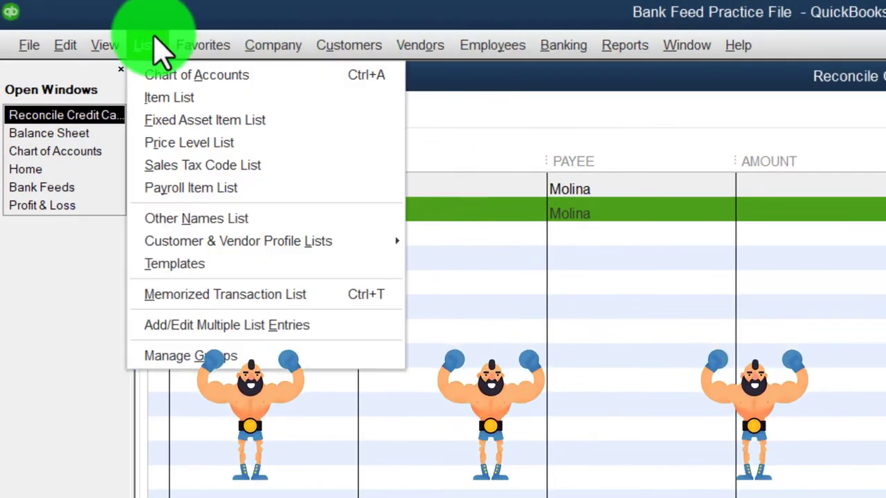
left_click(266, 86)
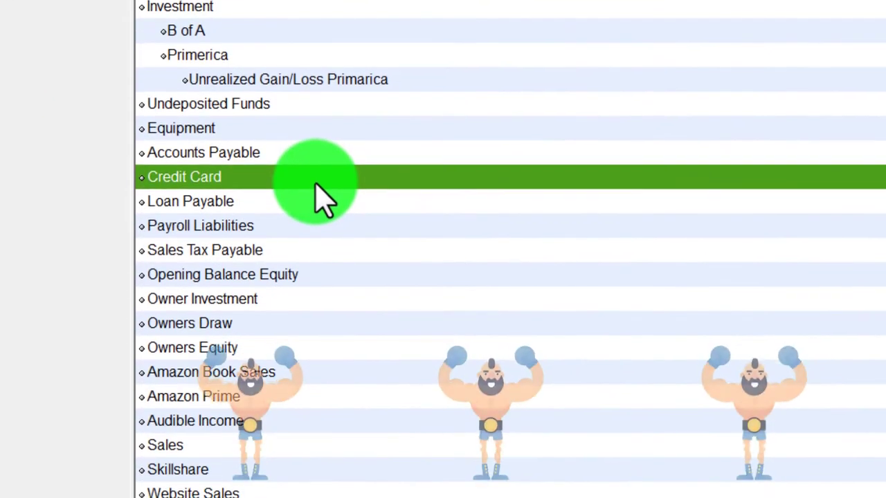
double_click(317, 181)
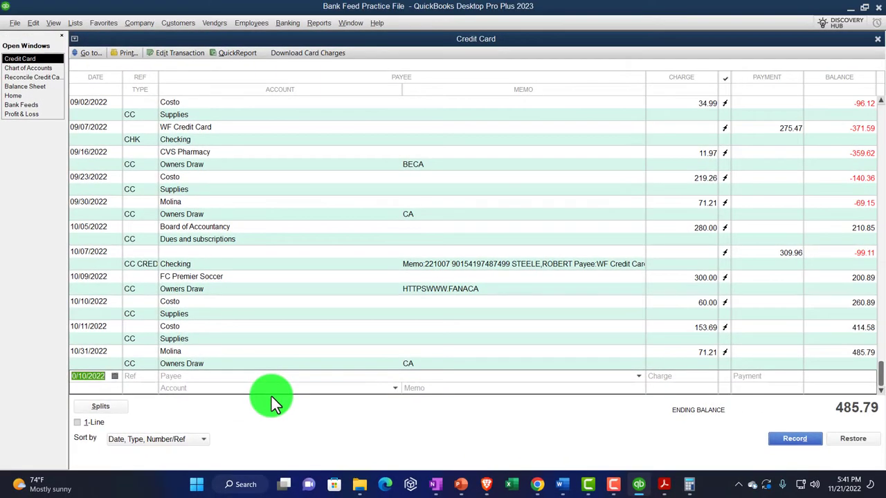
- Start a new Credit Card register entry dated 12/31/2021 with a charge of 1,000
type("12")
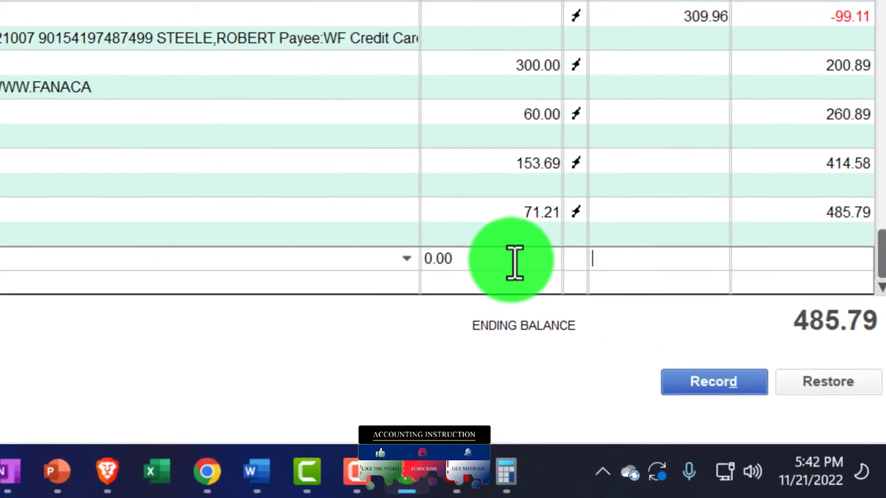
left_click(514, 262)
type("1000")
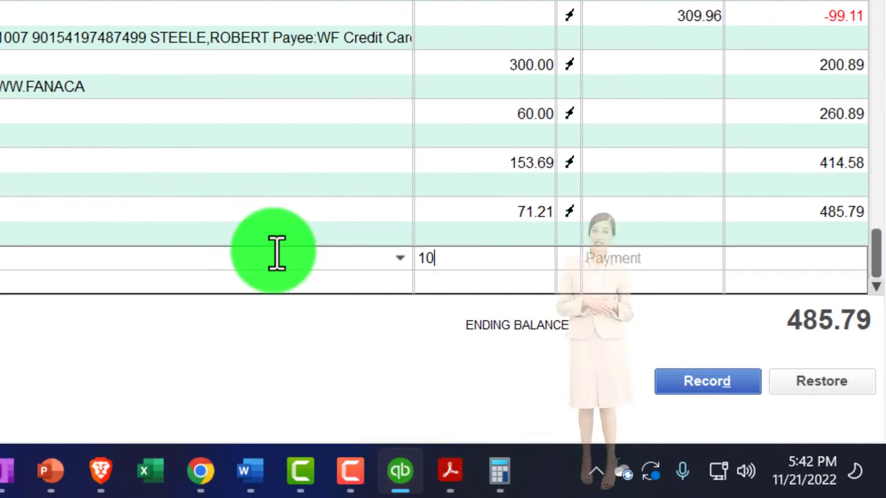
key("Tab")
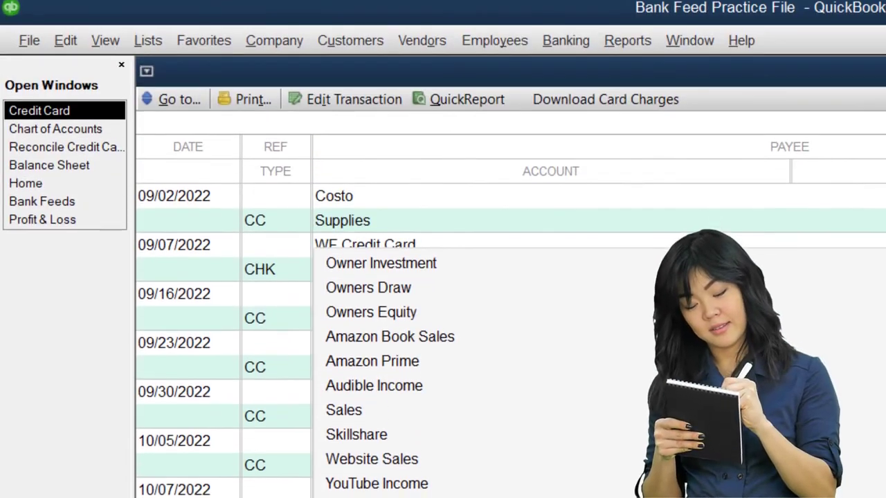
- Assign the entry to Owners Equity with the memo "Beginning credit card balance" and record it, accepting the Retained Earnings posting
scroll(415, 380, "up", 1)
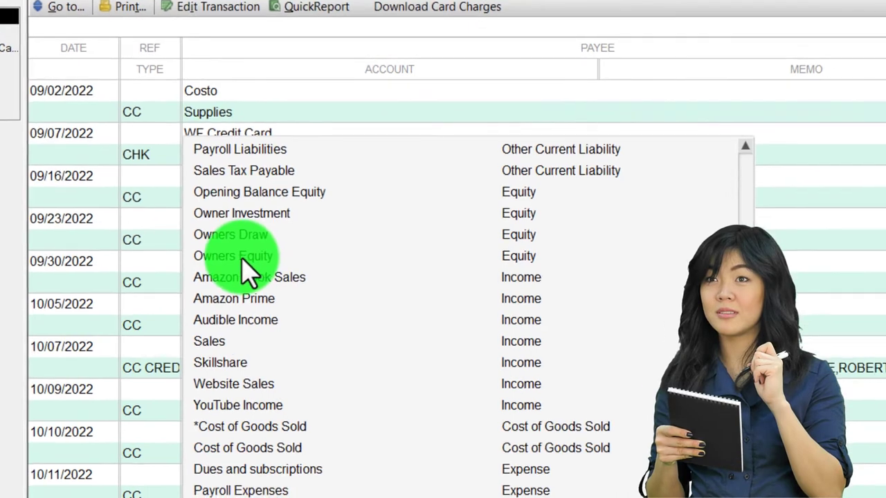
left_click(242, 262)
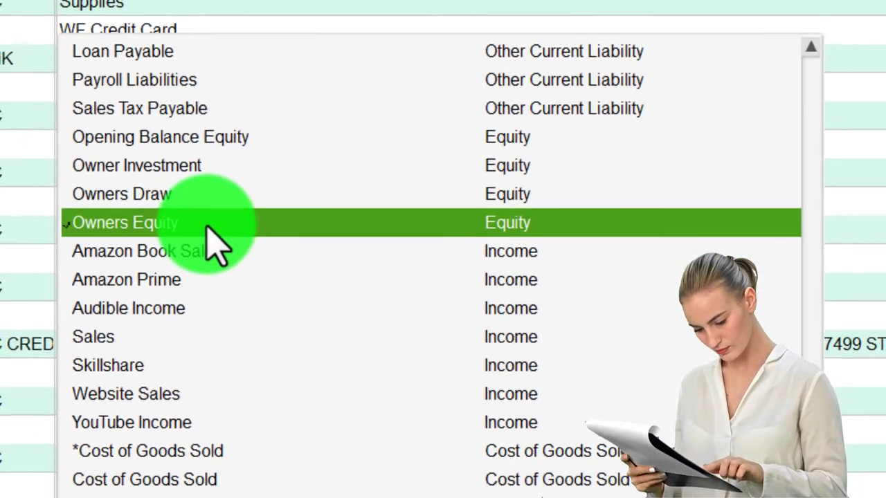
left_click(196, 263)
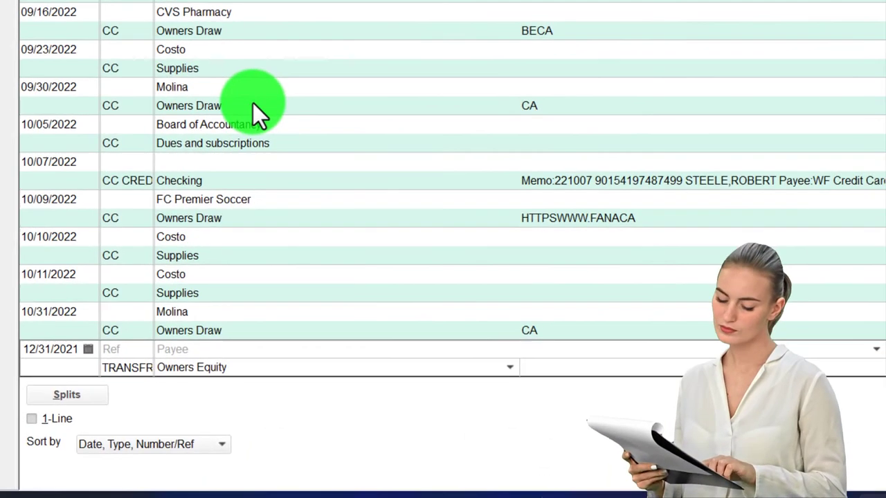
type("Beginning credit card balance")
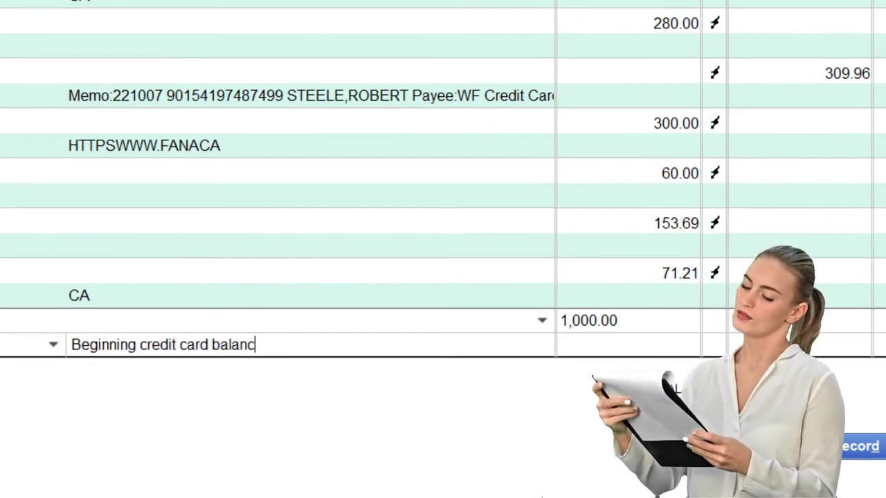
key("Return")
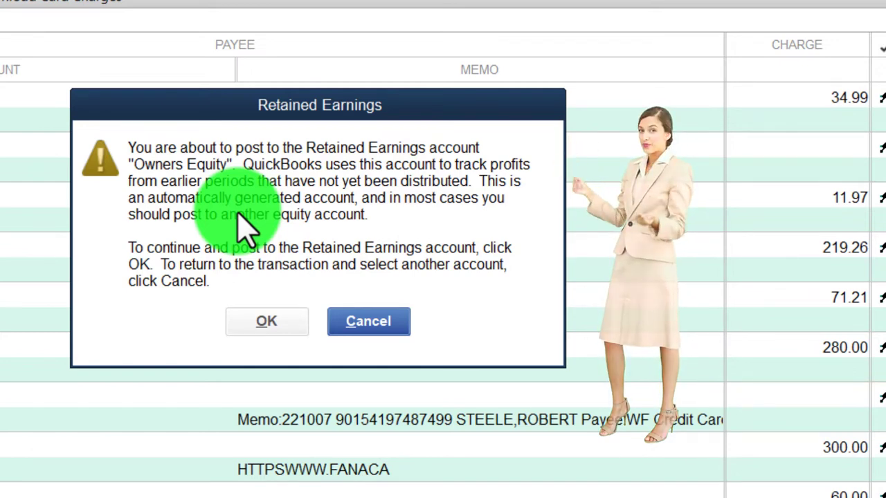
left_click(278, 321)
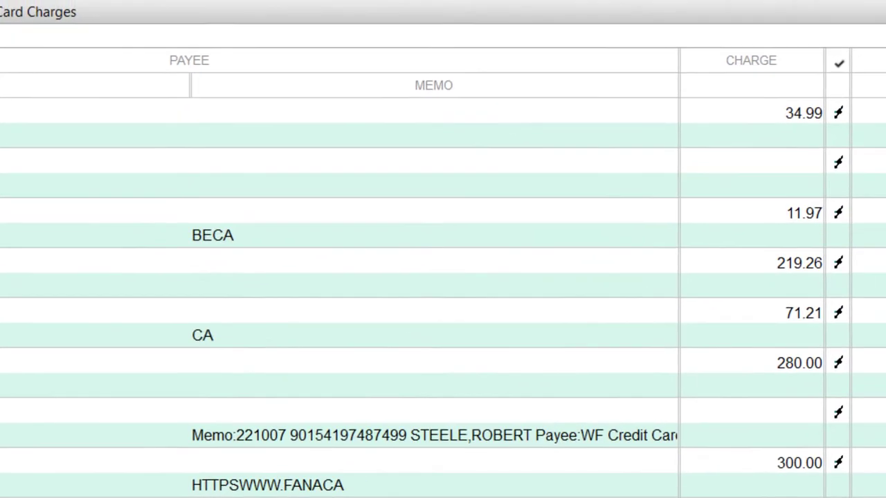
- Close the register and Chart of Accounts, and mark the 1,000 beginning balance charge as cleared in the reconciliation
left_click(874, 79)
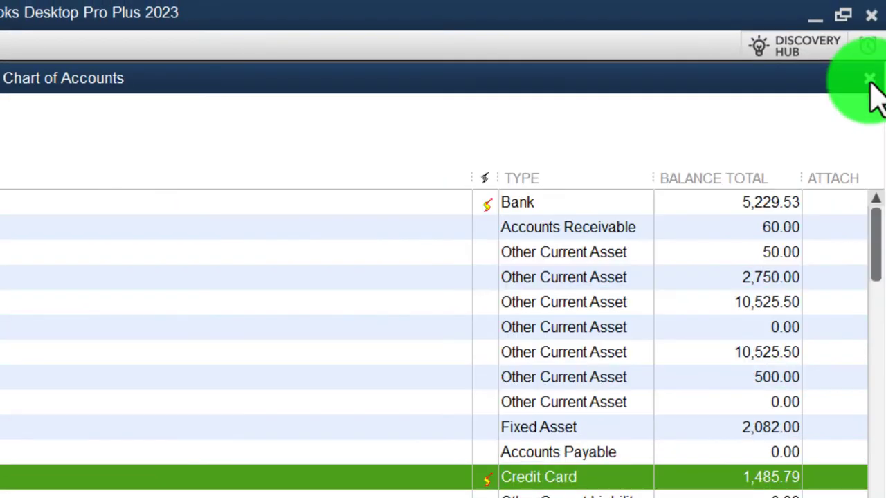
left_click(870, 79)
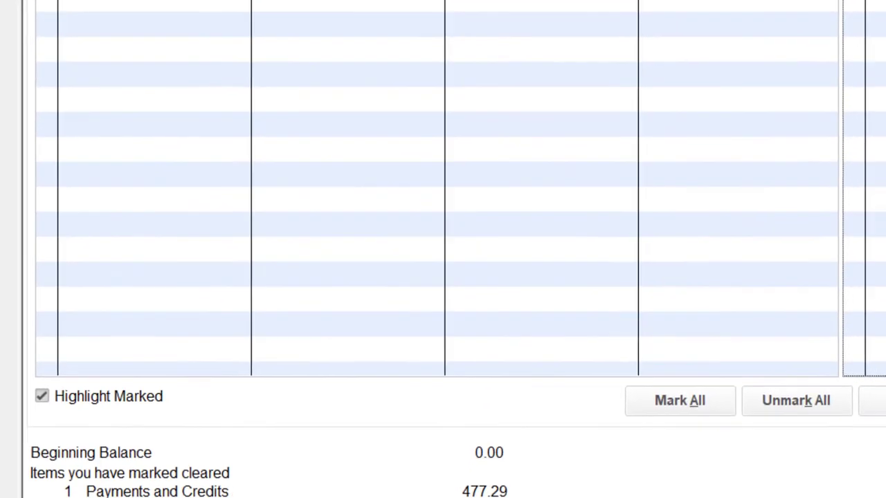
left_click(742, 195)
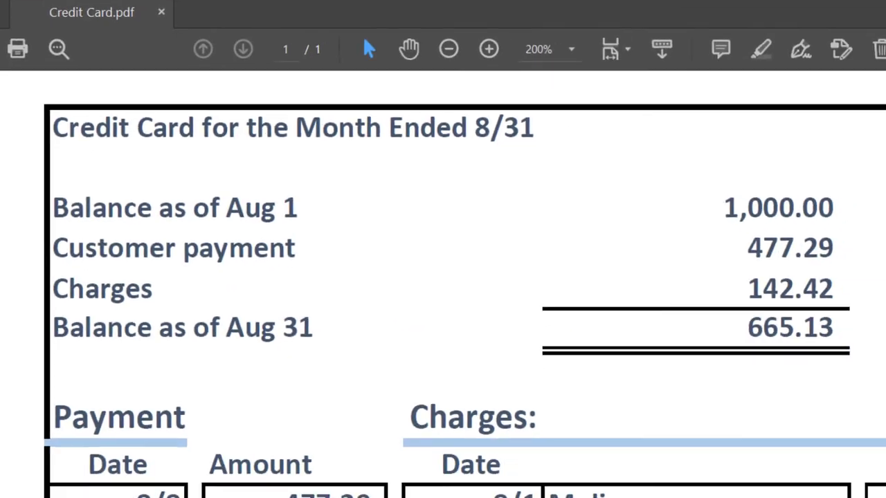
- Review the August 1 balance, customer payment, charges and August 31 balance on the Credit Card PDF statement in Acrobat Reader
left_click(574, 122)
left_click_drag(570, 117, 670, 119)
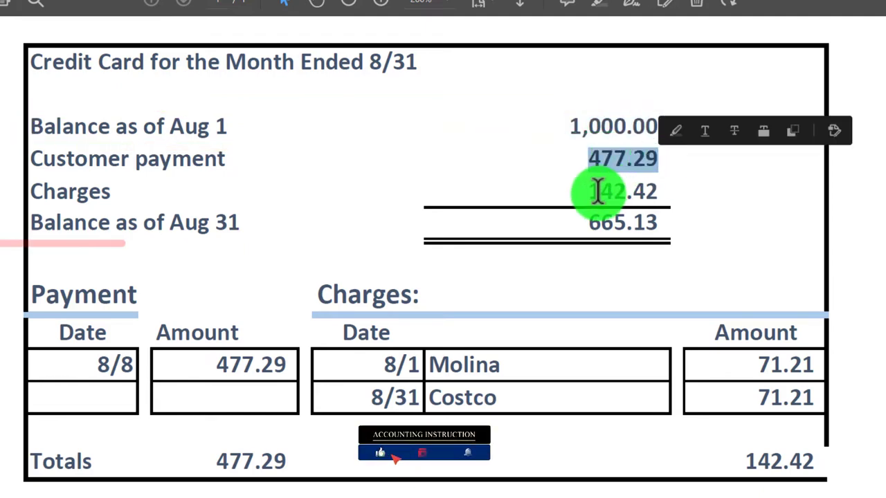
left_click_drag(588, 192, 658, 224)
left_click(604, 223)
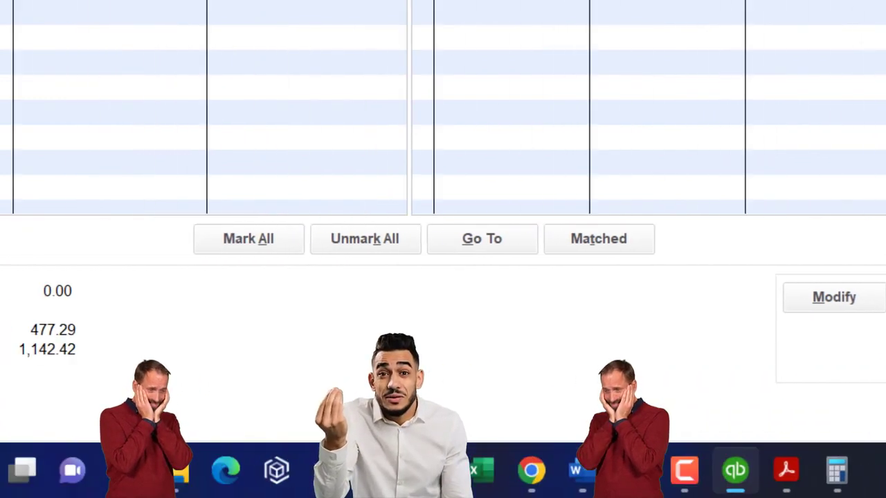
- Complete the reconciliation with all items marked, leaving the balance in the account, and display both the summary and detail reports
left_click(614, 242)
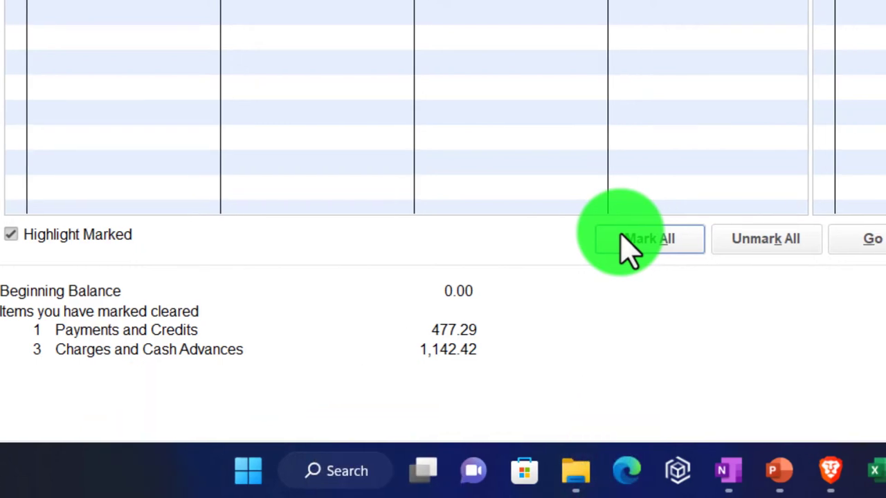
left_click(675, 415)
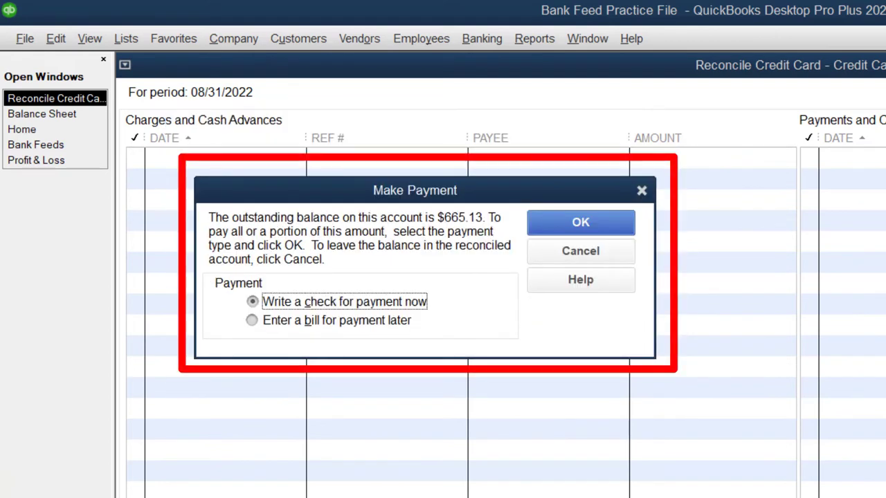
left_click(598, 255)
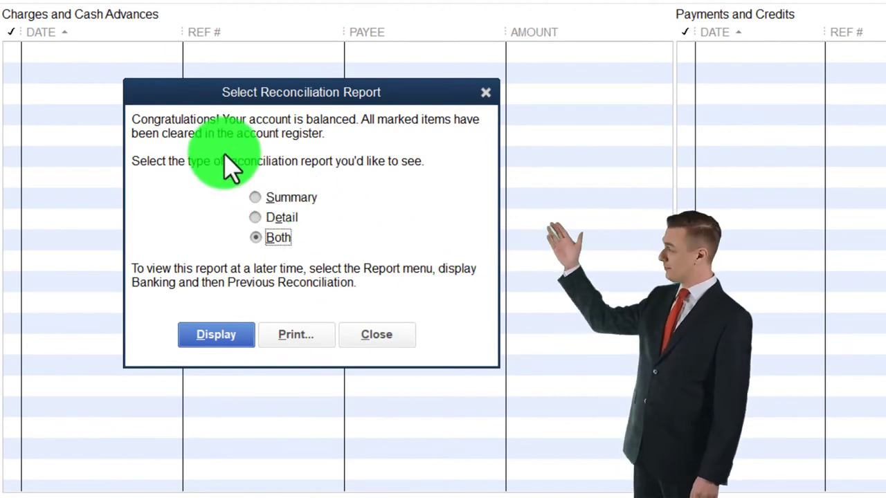
left_click(201, 336)
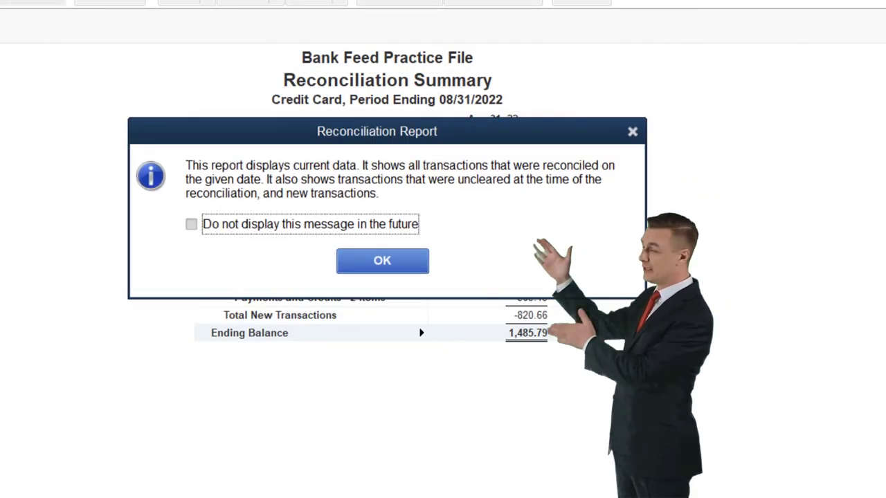
left_click(381, 263)
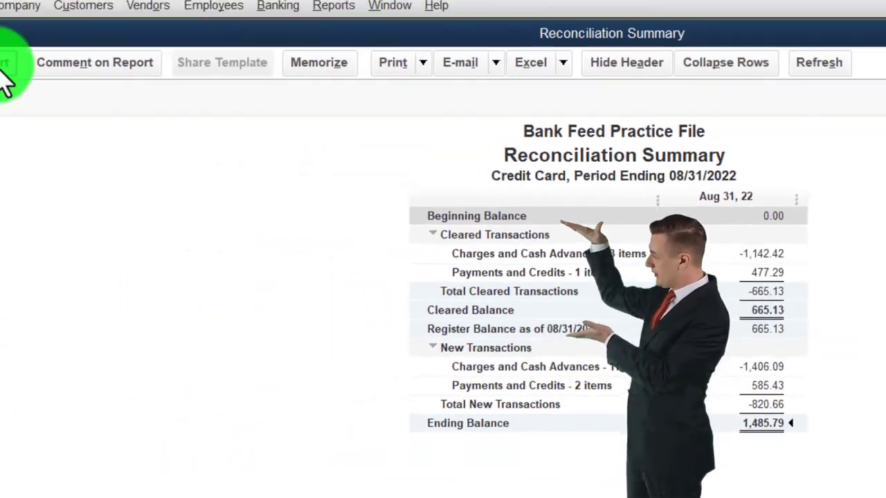
- Customize the Reconciliation Summary report's fonts to size 16, applying the change to all related fonts
left_click(121, 90)
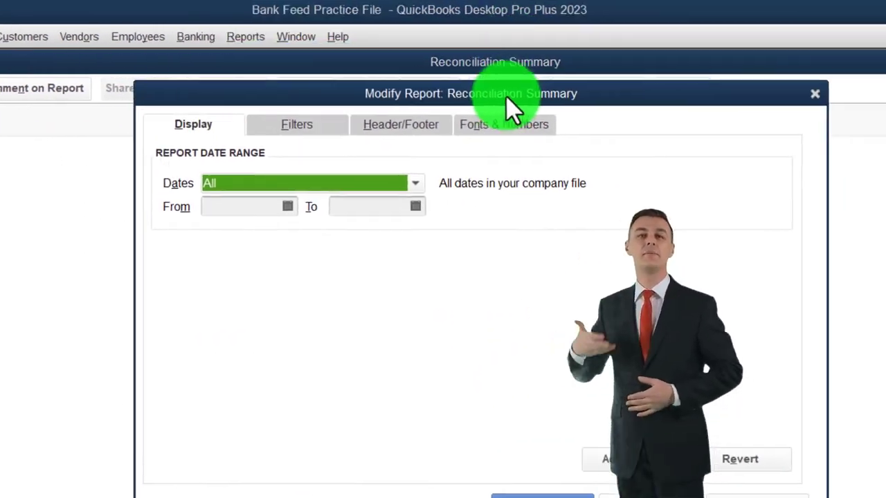
left_click(692, 43)
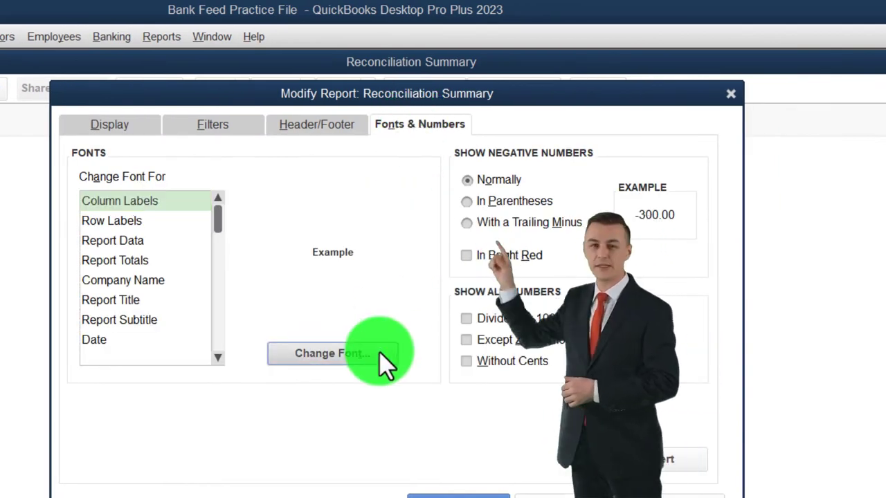
left_click(379, 351)
left_click(374, 300)
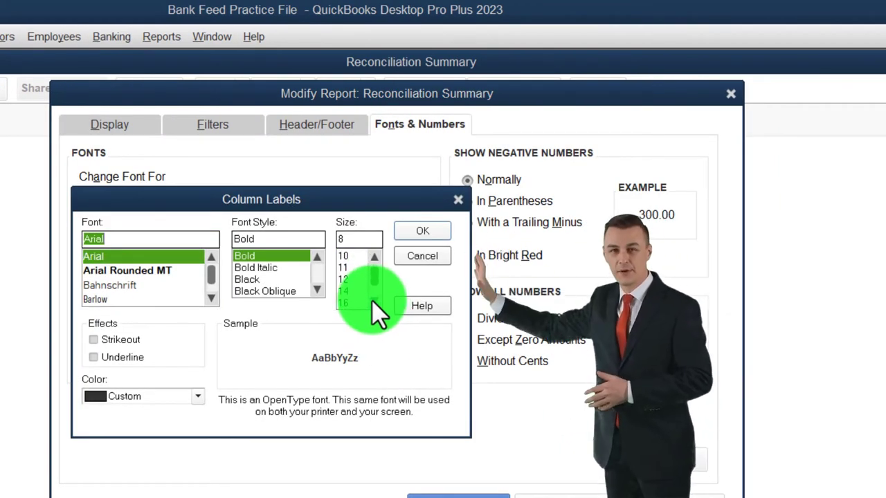
left_click(346, 303)
left_click(436, 228)
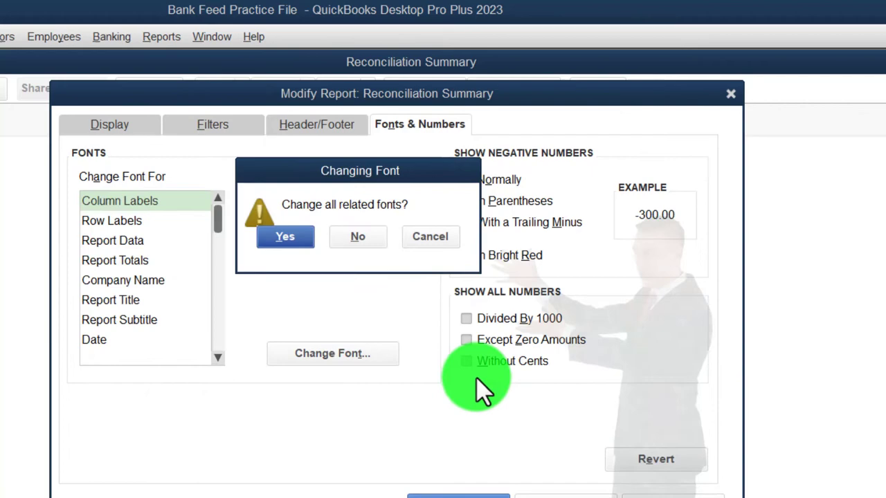
left_click(298, 242)
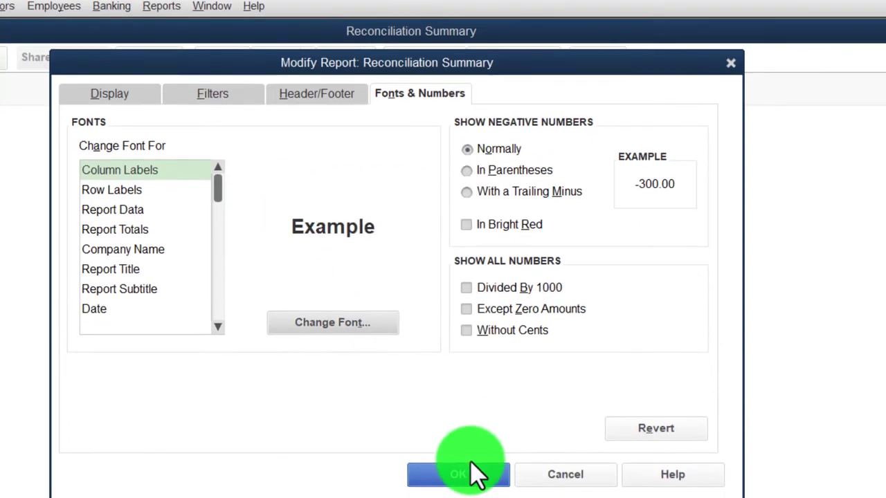
left_click(472, 465)
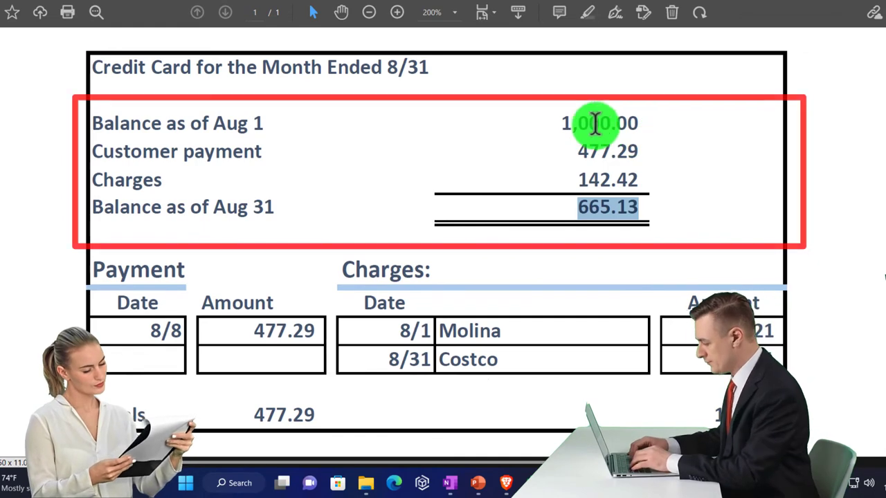
- Compare the Credit Card PDF statement with the August 31 Balance Sheet and the Reconciliation Summary
left_click_drag(567, 118, 638, 151)
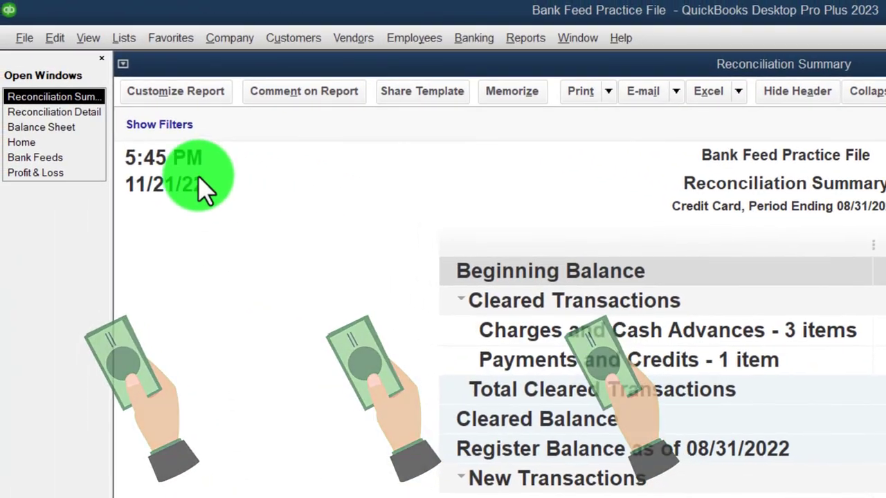
left_click(61, 132)
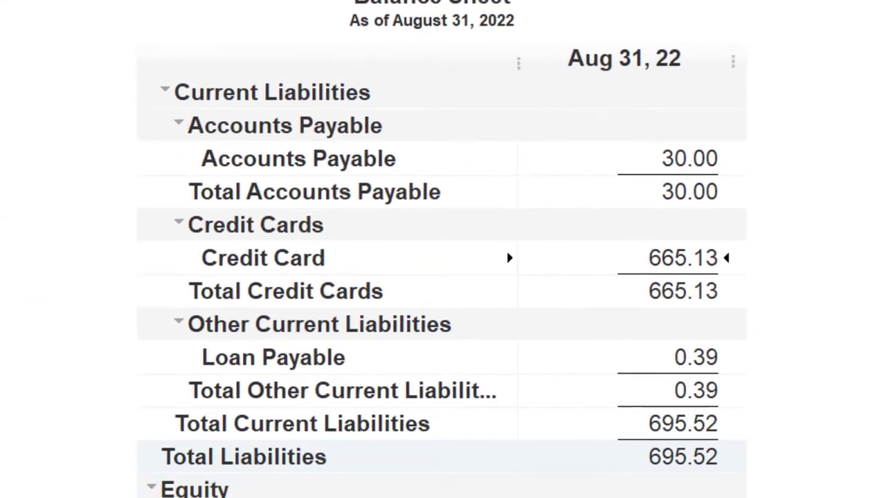
left_click(850, 477)
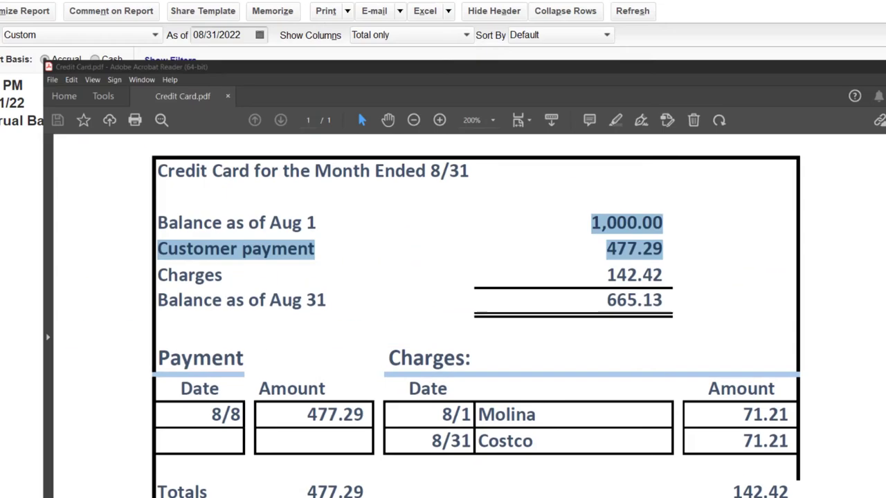
key("alt+Tab")
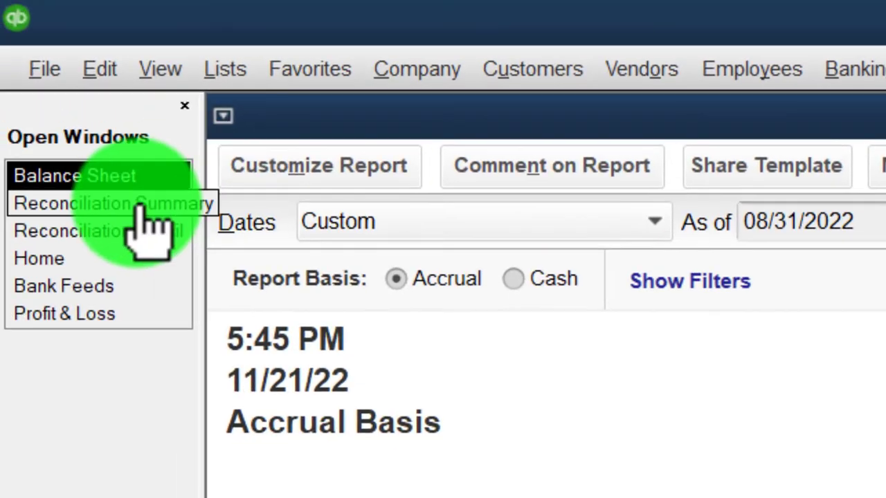
left_click(142, 207)
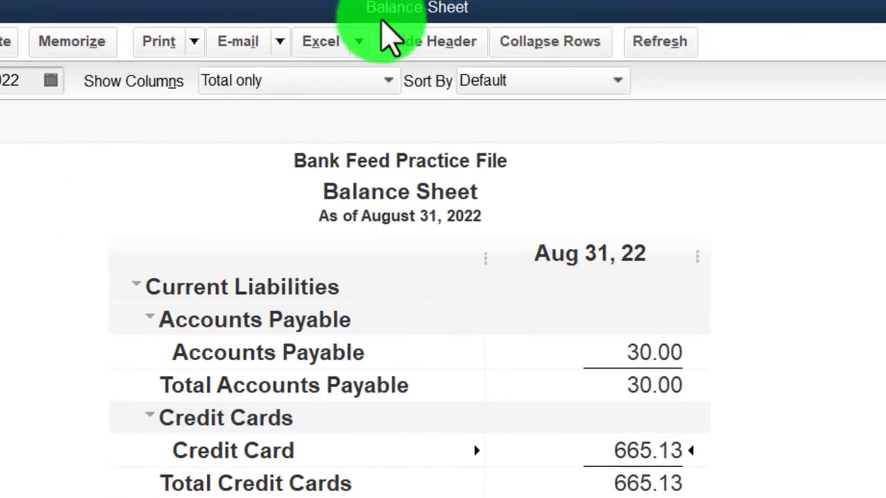
- Open the list of available report categories from the Balance Sheet
left_click(89, 0)
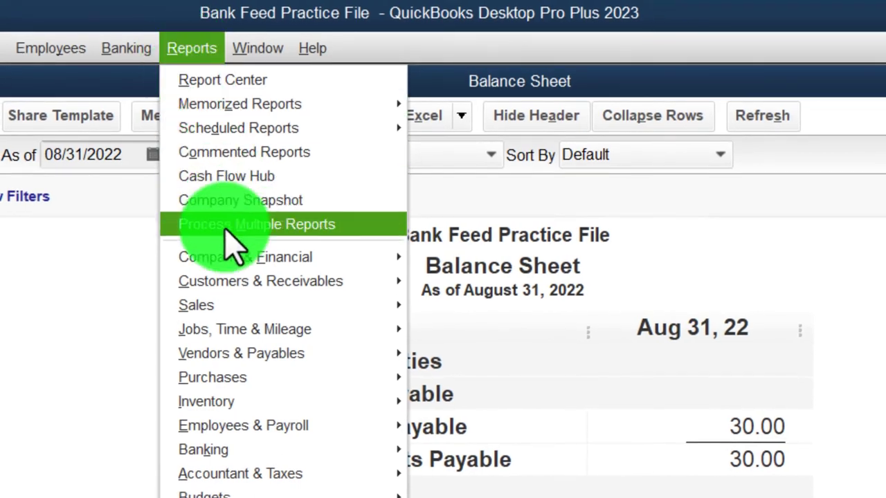
mouse_move(235, 494)
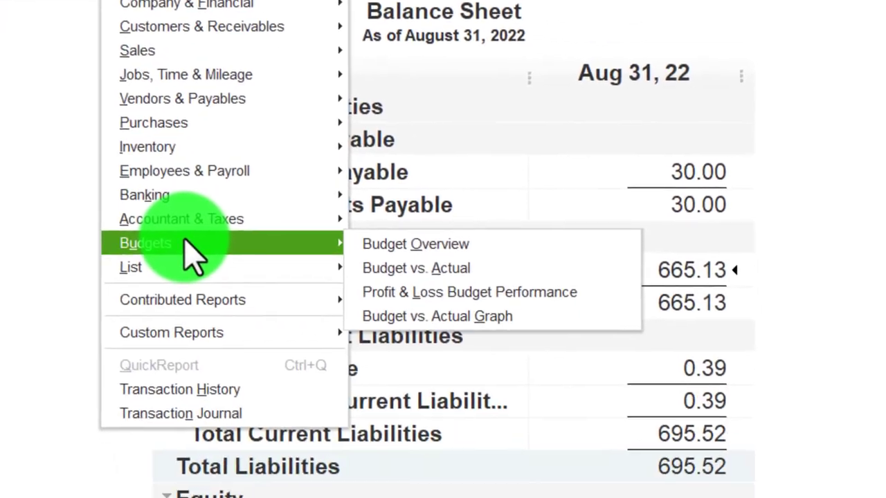